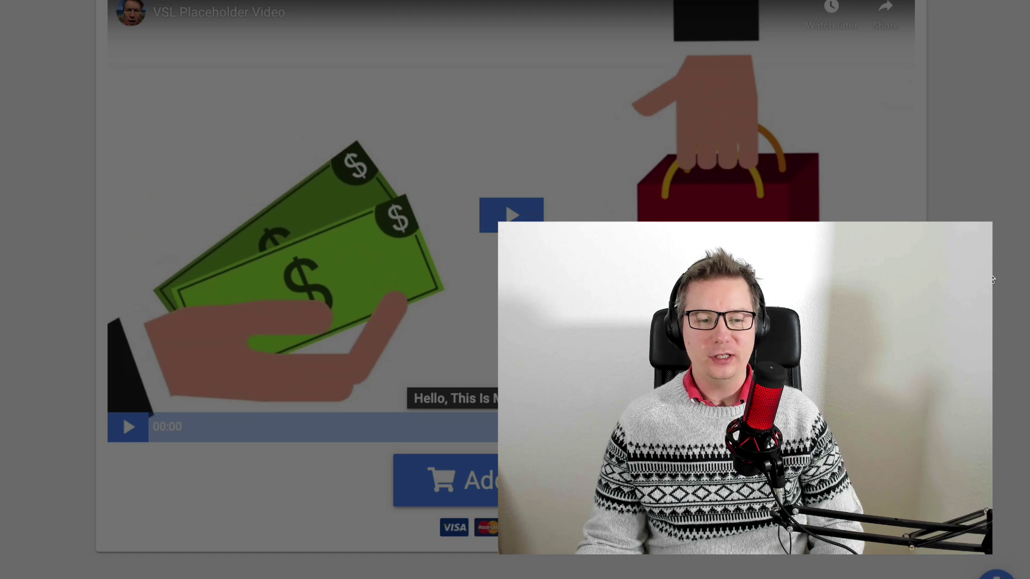
- Open the Add To Cart button's settings, look through them, and close them again
{"action": "scroll", "coordinate": [992, 278], "scroll_direction": "up", "scroll_amount": 2}
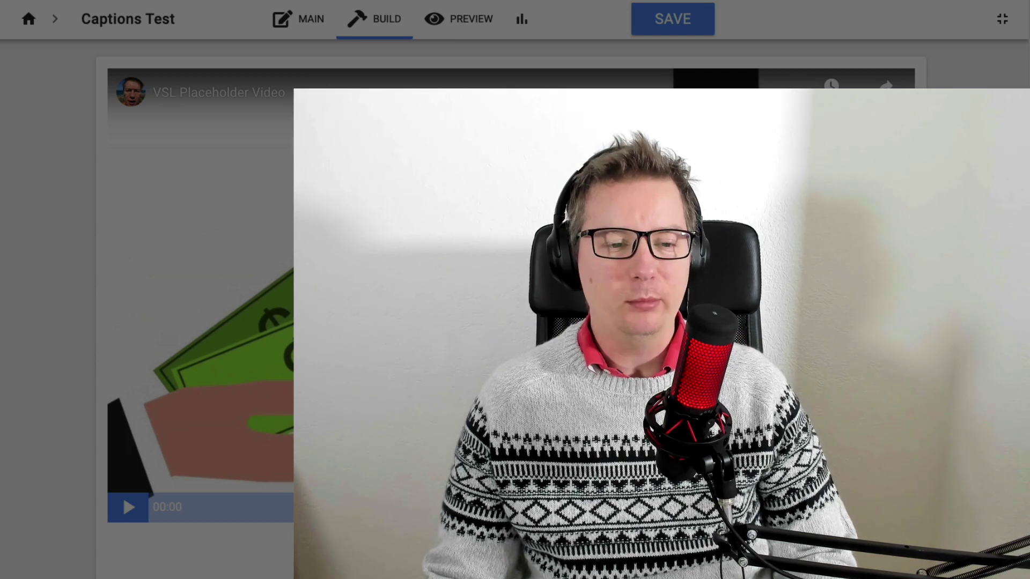
{"action": "scroll", "coordinate": [515, 290], "scroll_direction": "down", "scroll_amount": 1}
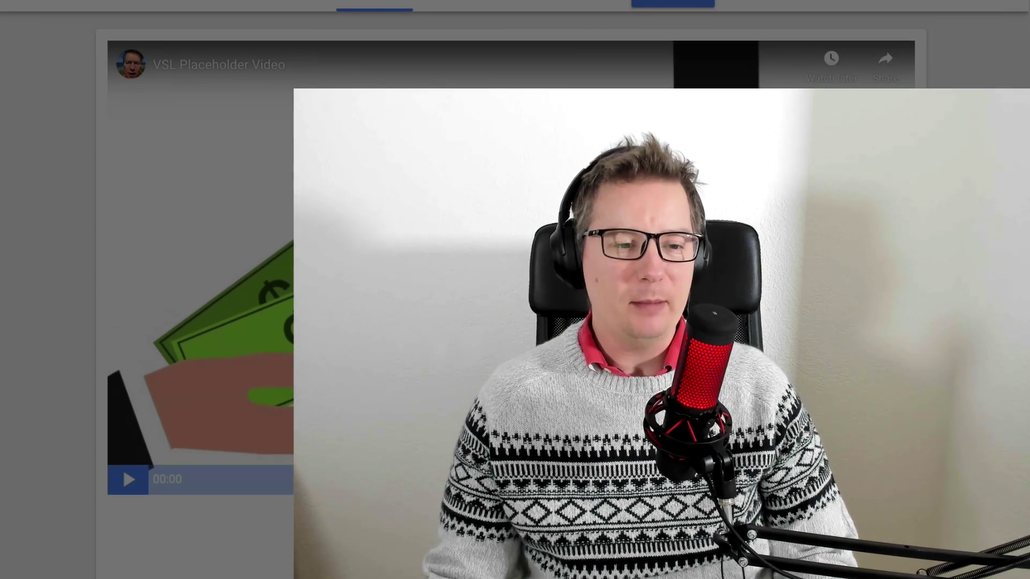
{"action": "scroll", "coordinate": [515, 290], "scroll_direction": "up", "scroll_amount": 1}
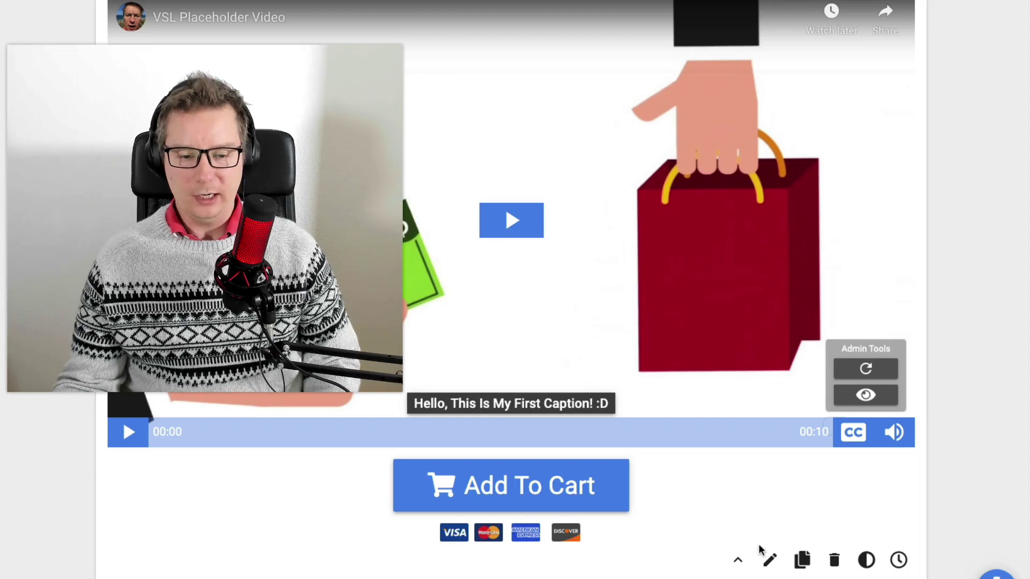
{"action": "left_click", "coordinate": [770, 559]}
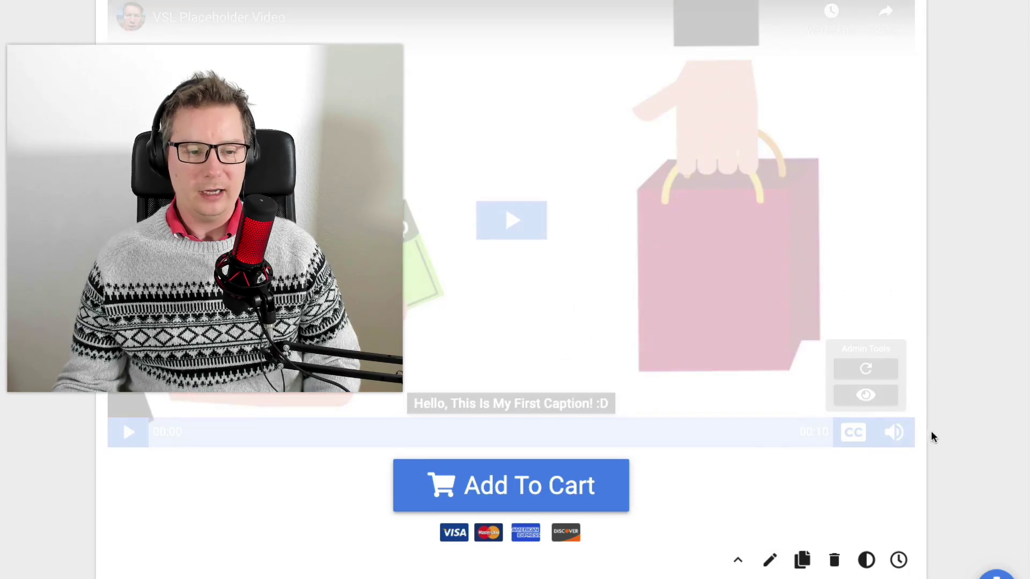
{"action": "scroll", "coordinate": [945, 427], "scroll_direction": "down", "scroll_amount": 2}
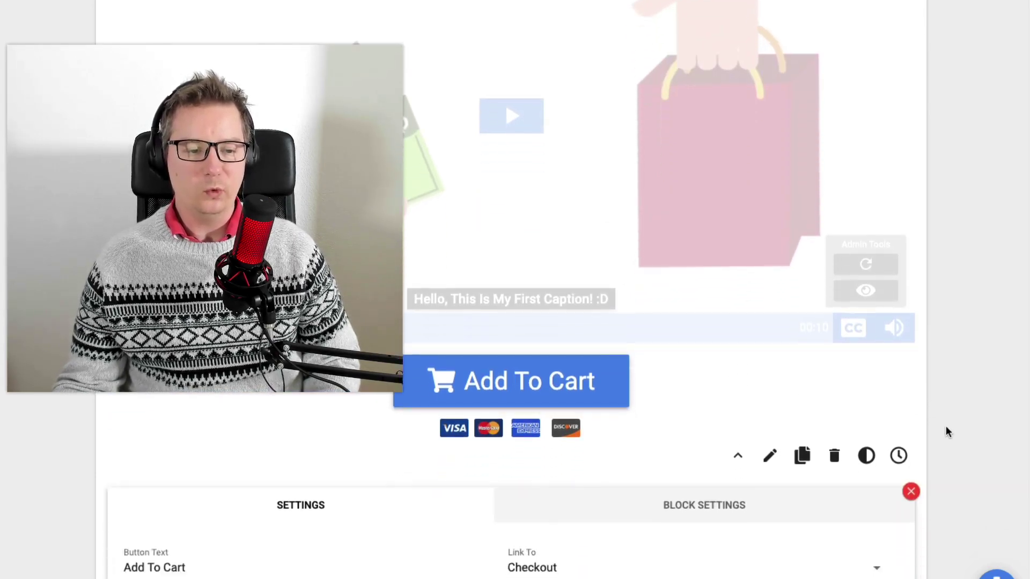
{"action": "scroll", "coordinate": [945, 425], "scroll_direction": "down", "scroll_amount": 2}
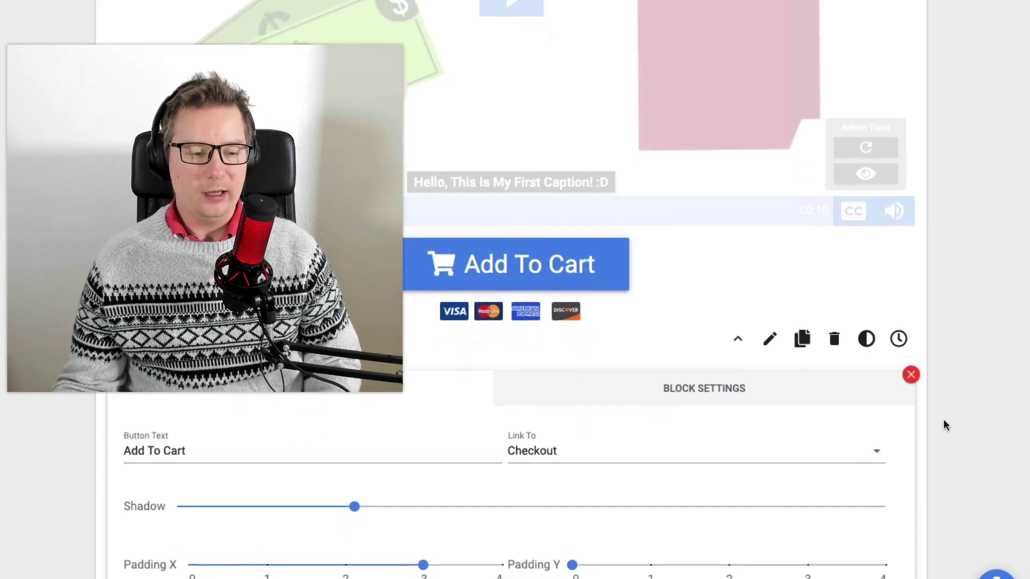
{"action": "scroll", "coordinate": [912, 424], "scroll_direction": "up", "scroll_amount": 1}
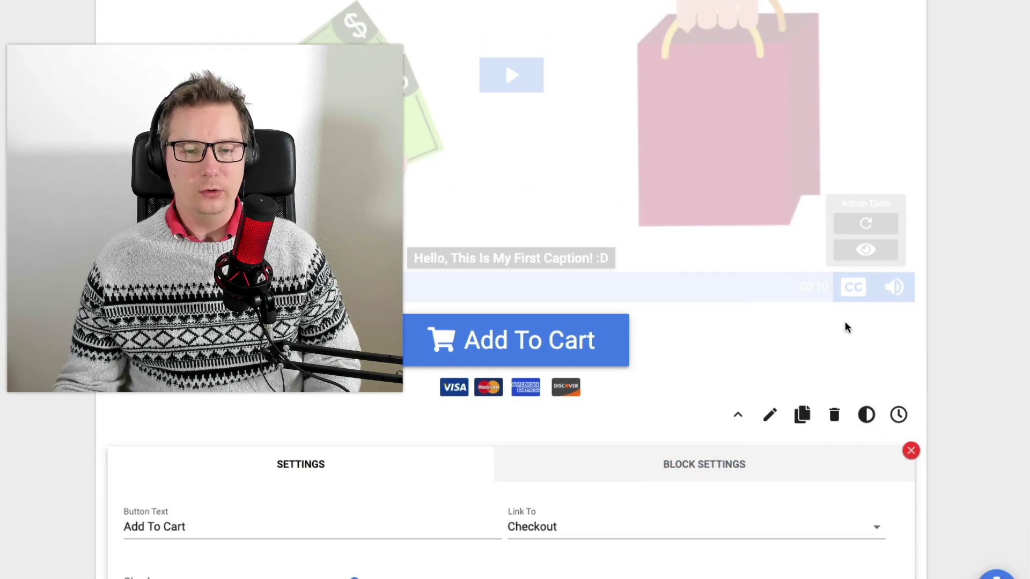
{"action": "left_click", "coordinate": [911, 450]}
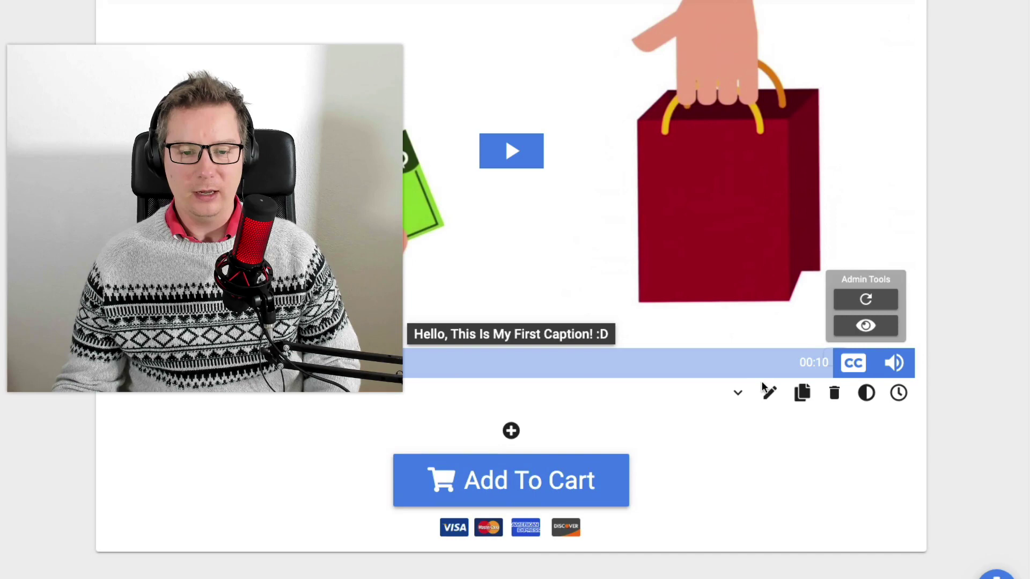
- Open the video block's settings and scroll down to the Captions (Advanced) options
{"action": "left_click", "coordinate": [769, 393]}
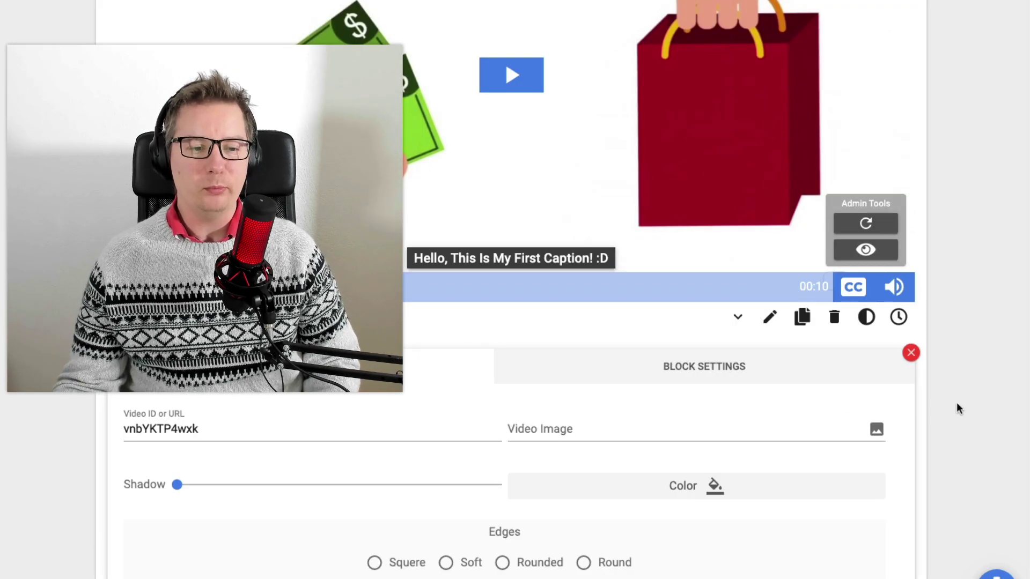
{"action": "scroll", "coordinate": [945, 406], "scroll_direction": "down", "scroll_amount": 1}
{"action": "scroll", "coordinate": [751, 413], "scroll_direction": "down", "scroll_amount": 1}
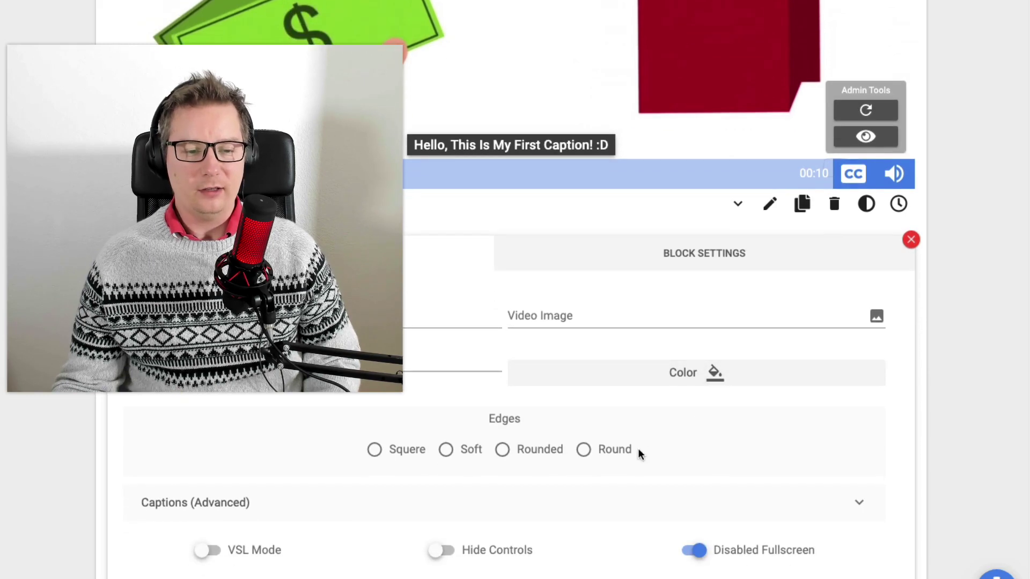
{"action": "scroll", "coordinate": [674, 448], "scroll_direction": "up", "scroll_amount": 6}
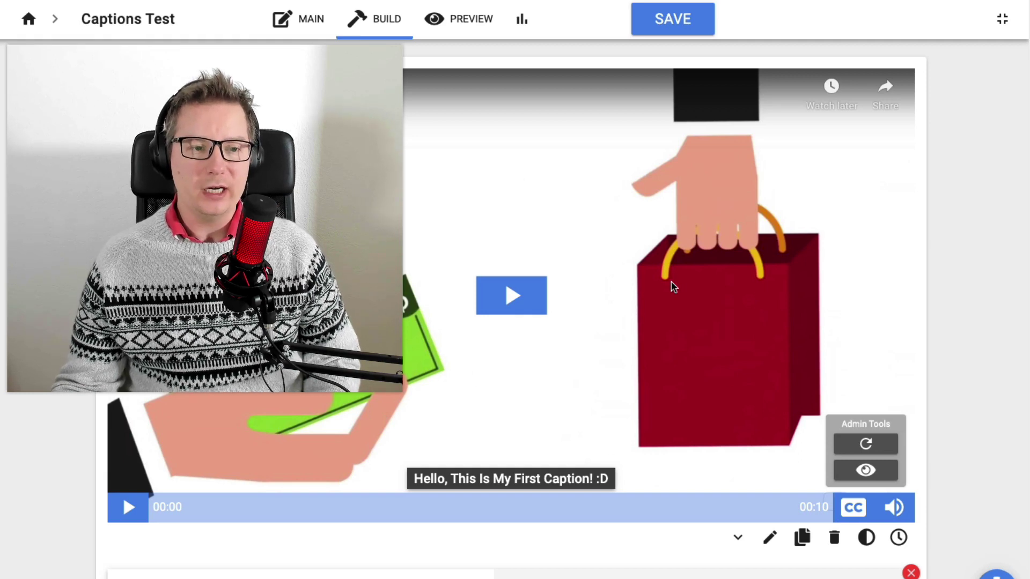
{"action": "scroll", "coordinate": [667, 393], "scroll_direction": "down", "scroll_amount": 2}
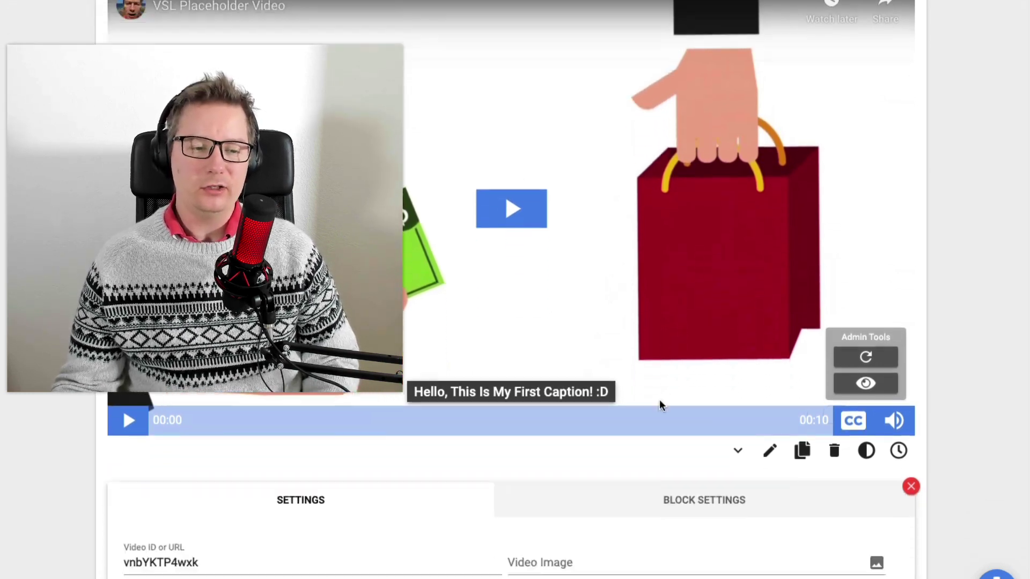
{"action": "scroll", "coordinate": [660, 405], "scroll_direction": "down", "scroll_amount": 4}
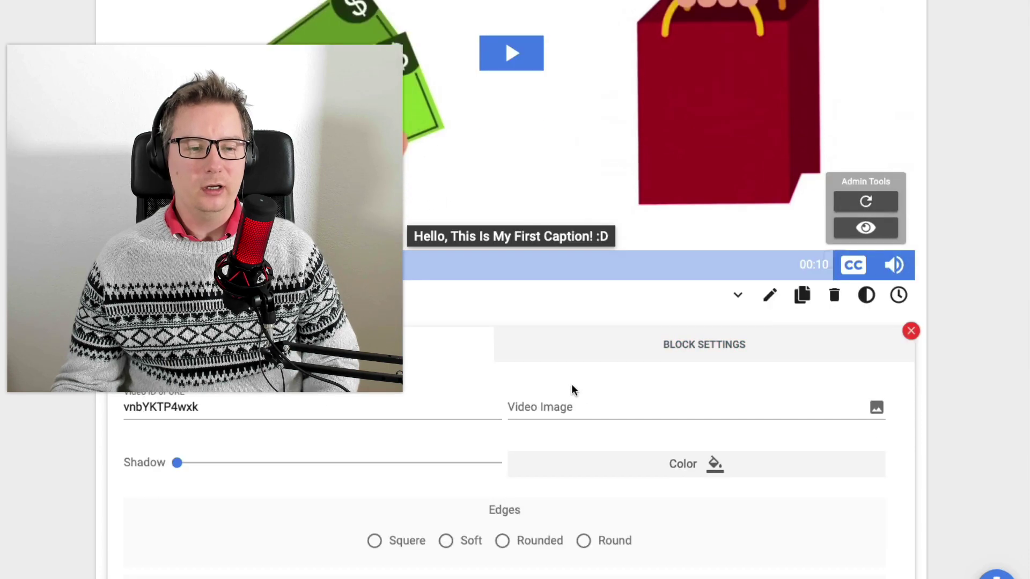
{"action": "scroll", "coordinate": [537, 357], "scroll_direction": "up", "scroll_amount": 1}
{"action": "scroll", "coordinate": [617, 322], "scroll_direction": "up", "scroll_amount": 5}
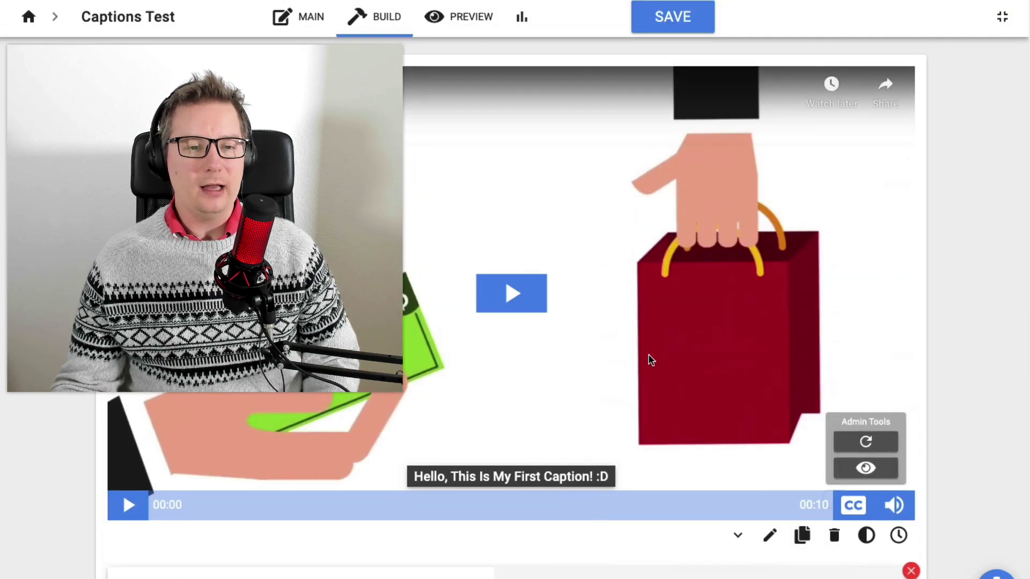
{"action": "scroll", "coordinate": [649, 357], "scroll_direction": "down", "scroll_amount": 3}
{"action": "scroll", "coordinate": [602, 434], "scroll_direction": "down", "scroll_amount": 1}
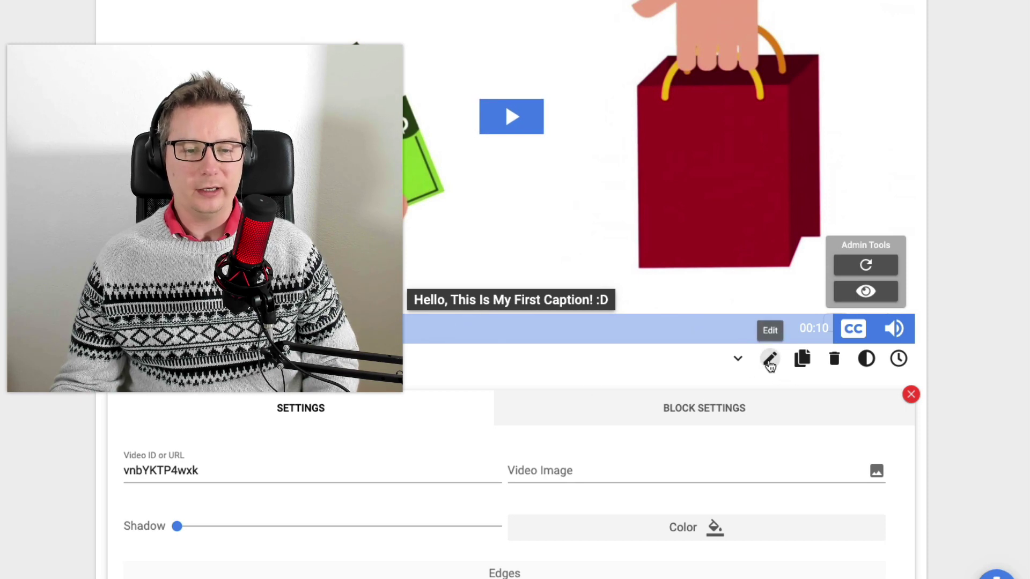
{"action": "scroll", "coordinate": [751, 373], "scroll_direction": "down", "scroll_amount": 5}
{"action": "scroll", "coordinate": [636, 391], "scroll_direction": "up", "scroll_amount": 1}
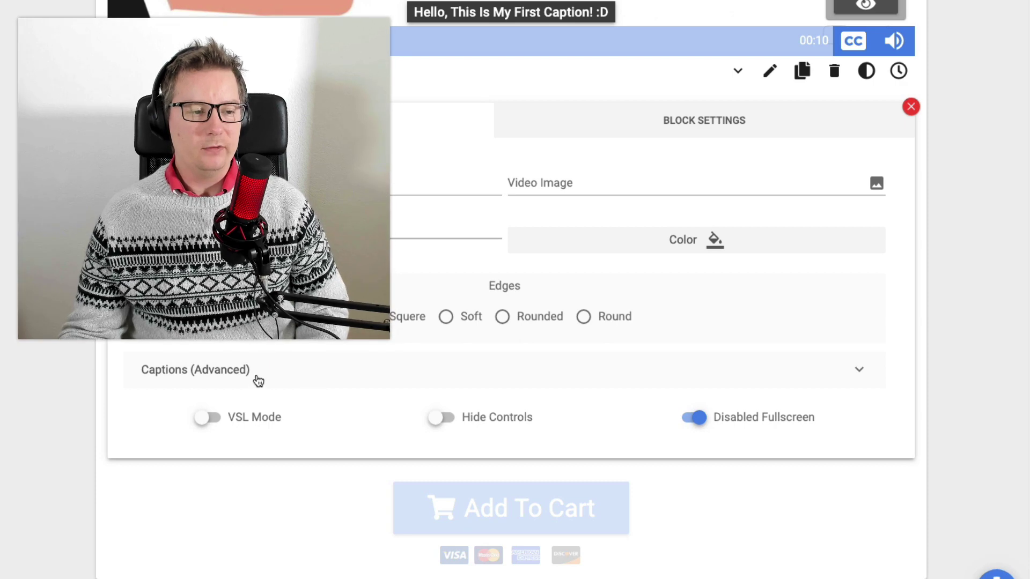
- Expand Captions (Advanced) and work on the timestamp line 0:00:00.000 to 0:00:05.610
{"action": "left_click", "coordinate": [257, 379]}
{"action": "left_click", "coordinate": [348, 456]}
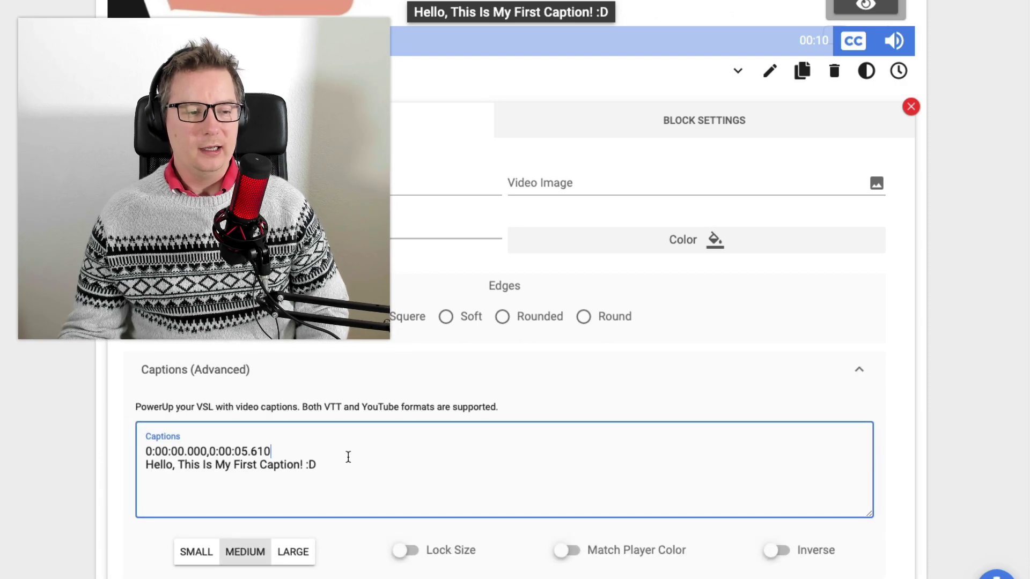
{"action": "mouse_move", "coordinate": [282, 451]}
{"action": "left_mouse_down"}
{"action": "mouse_move", "coordinate": [143, 453]}
{"action": "mouse_move", "coordinate": [266, 450]}
{"action": "left_mouse_up"}
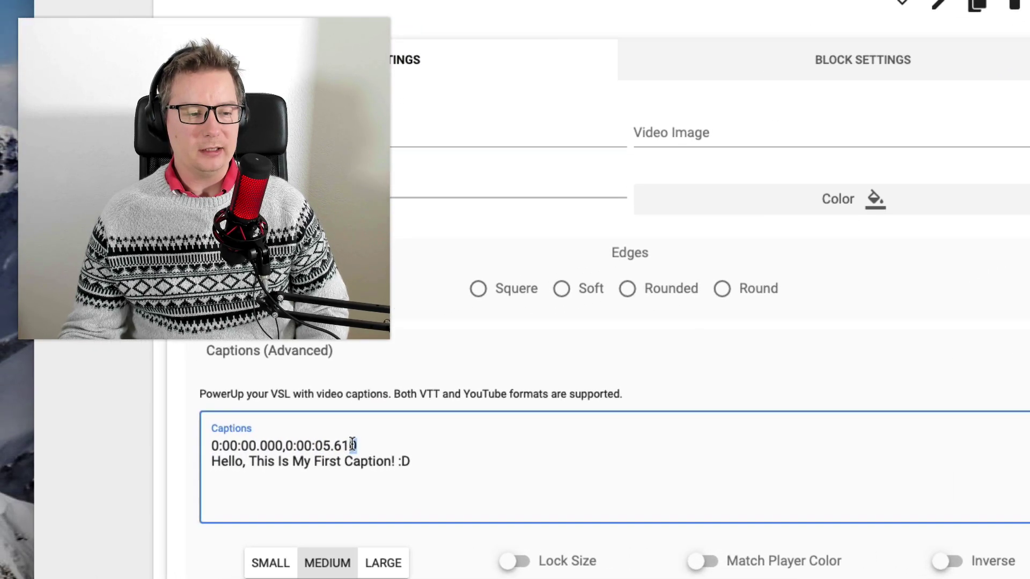
{"action": "left_click_drag", "start_coordinate": [424, 460], "coordinate": [209, 464]}
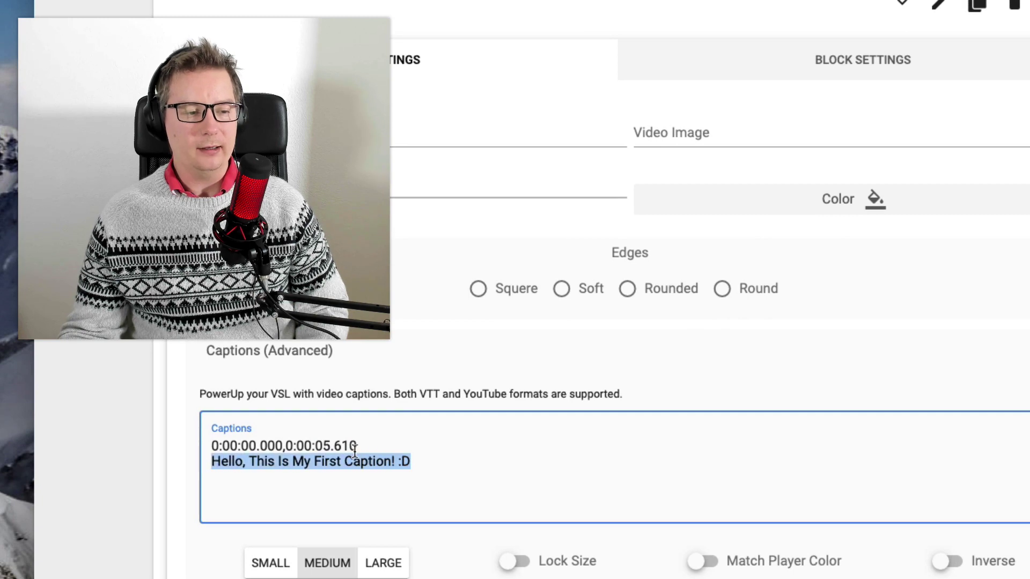
{"action": "left_click_drag", "start_coordinate": [355, 448], "coordinate": [210, 451]}
{"action": "left_click", "coordinate": [249, 449]}
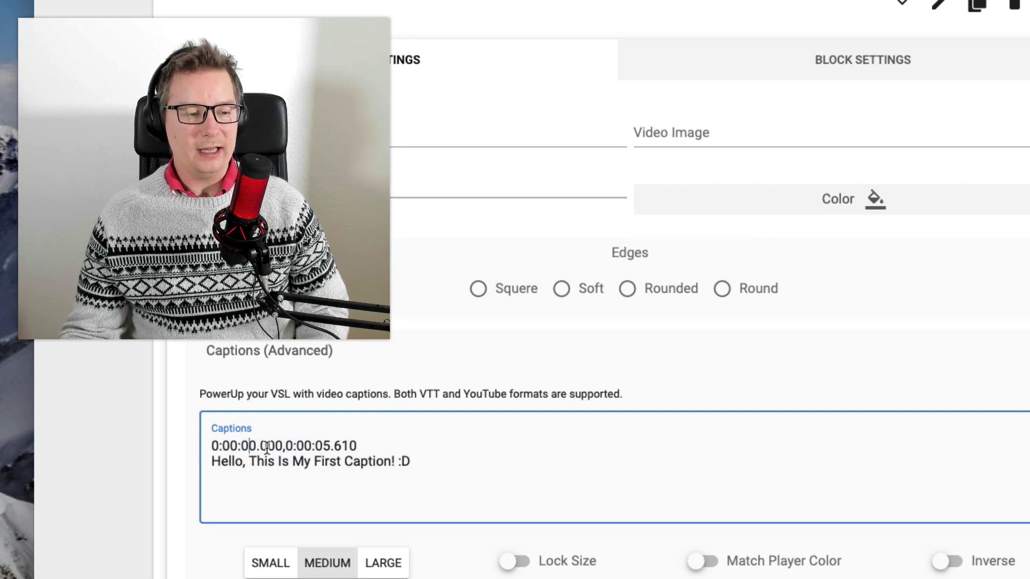
{"action": "left_click_drag", "start_coordinate": [278, 447], "coordinate": [207, 448]}
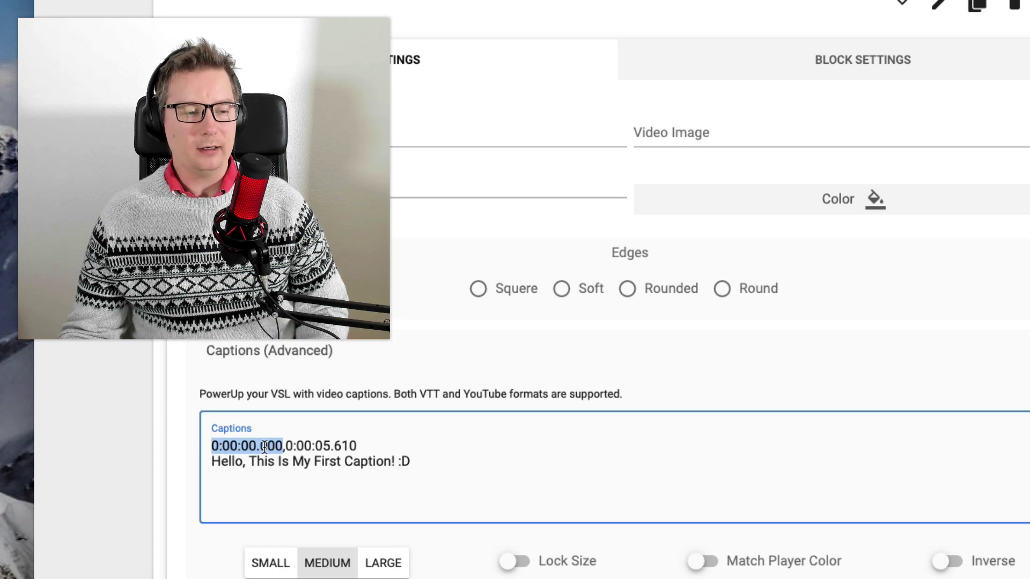
{"action": "left_click_drag", "start_coordinate": [290, 445], "coordinate": [371, 446]}
{"action": "left_click", "coordinate": [440, 454]}
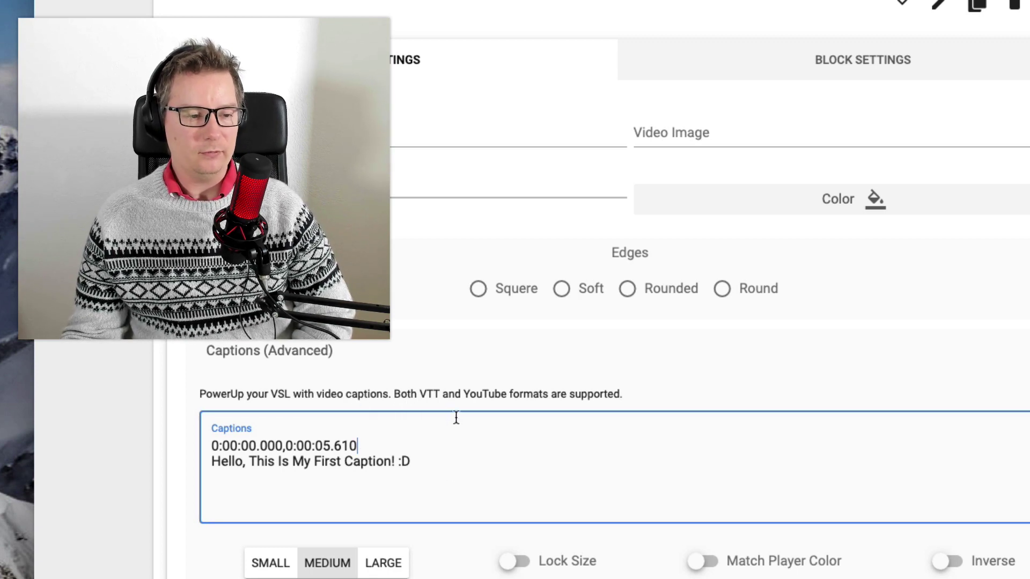
- Check the caption line 'Hello, This Is My First Caption! :D' and leave the cursor on the empty line below
{"action": "left_click_drag", "start_coordinate": [427, 455], "coordinate": [202, 447]}
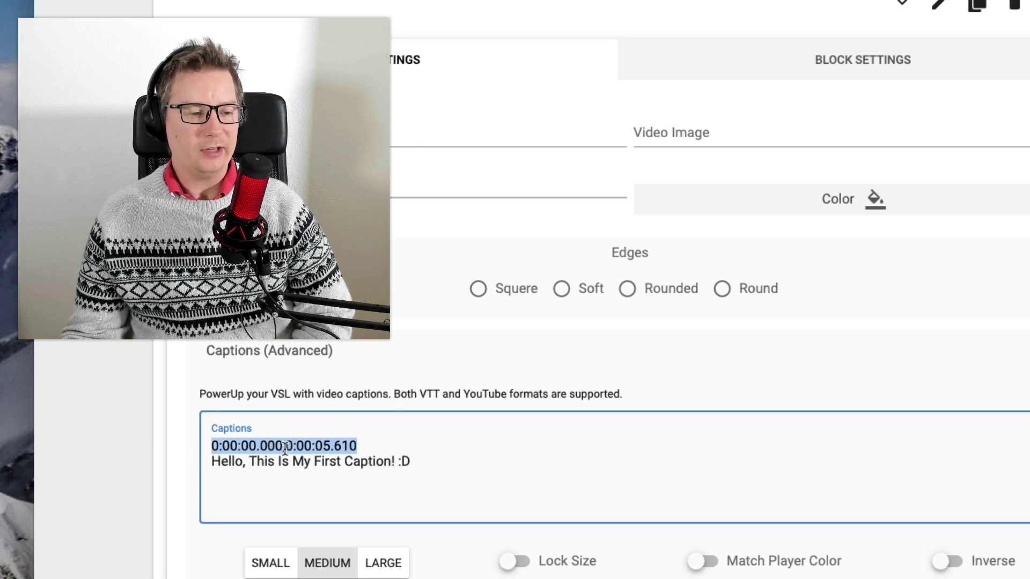
{"action": "left_click_drag", "start_coordinate": [438, 469], "coordinate": [210, 447]}
{"action": "key", "text": "Right"}
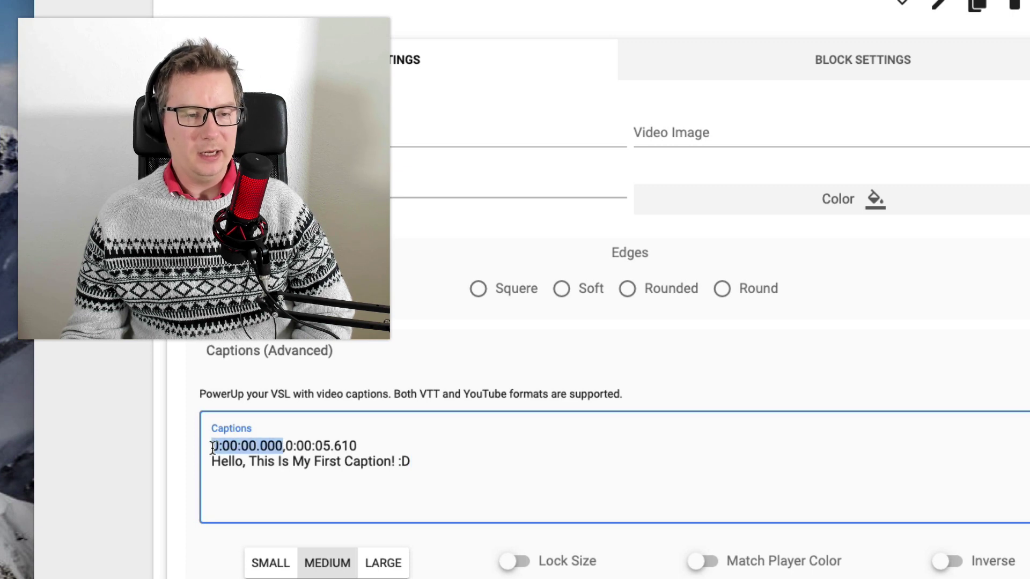
{"action": "scroll", "coordinate": [593, 225], "scroll_direction": "up", "scroll_amount": 1}
{"action": "scroll", "coordinate": [593, 225], "scroll_direction": "up", "scroll_amount": 1}
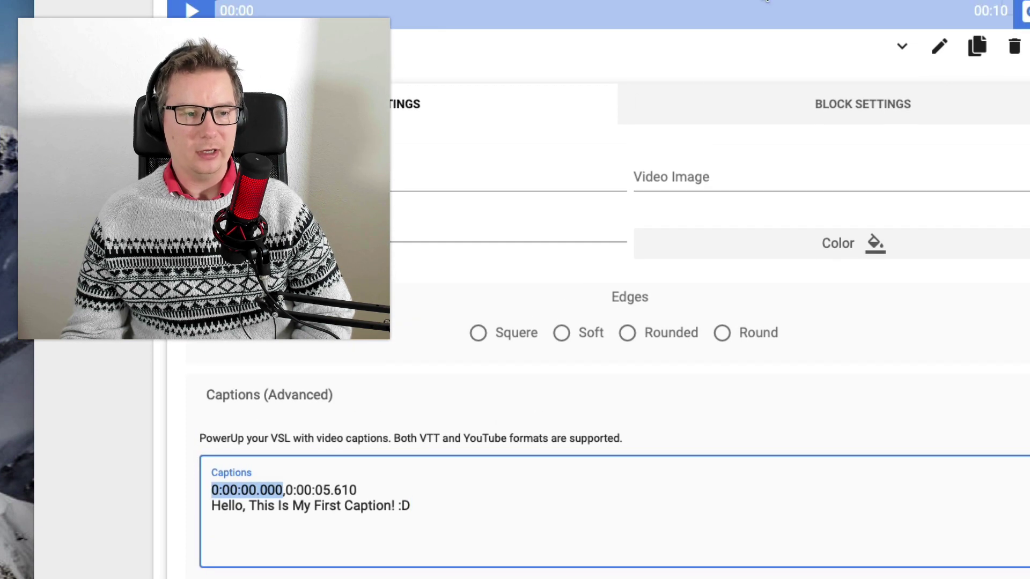
{"action": "scroll", "coordinate": [453, 406], "scroll_direction": "down", "scroll_amount": 1}
{"action": "left_click_drag", "start_coordinate": [418, 485], "coordinate": [212, 486]}
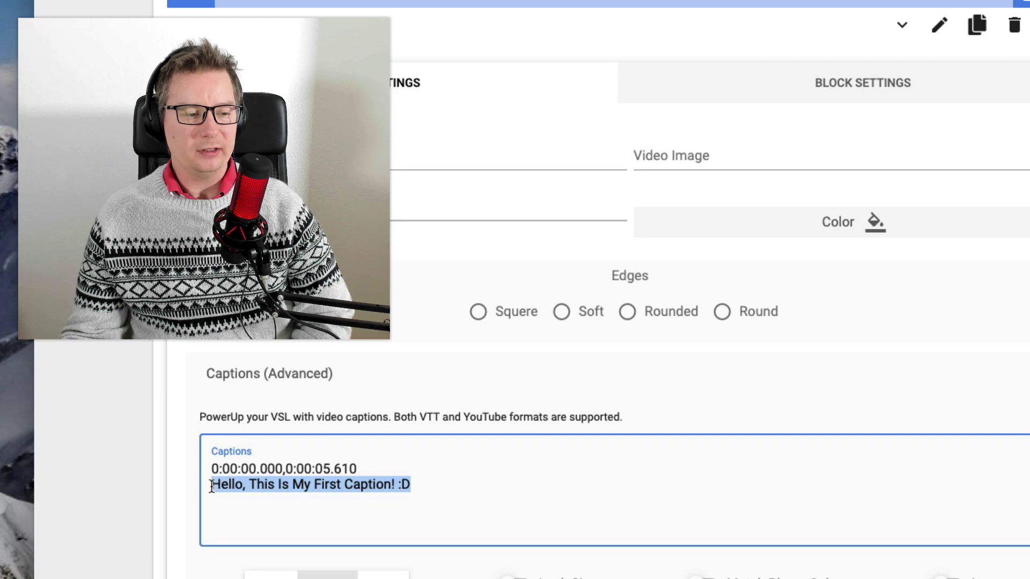
{"action": "left_click", "coordinate": [300, 503]}
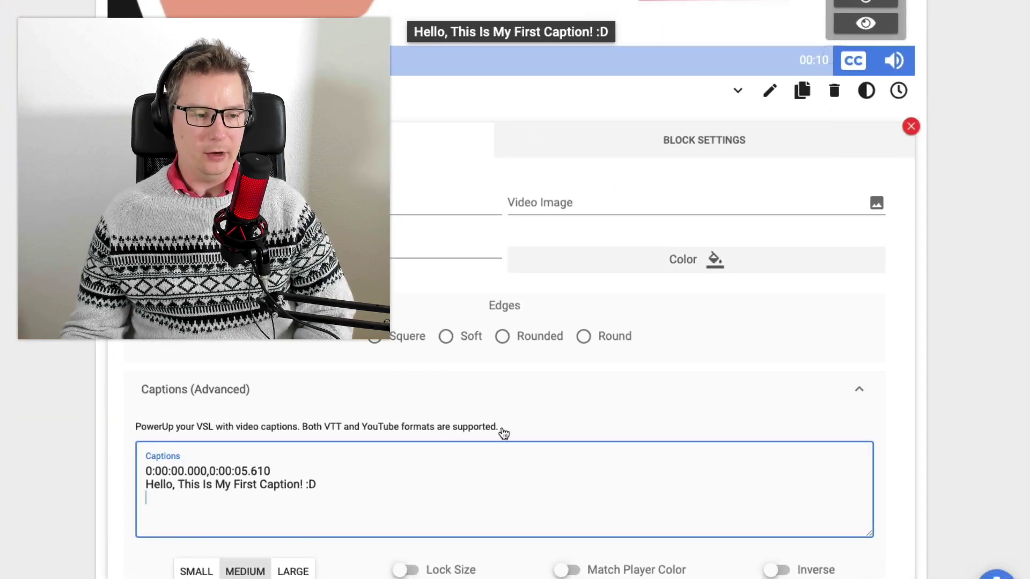
- Collapse Captions (Advanced) and return to the captioned player above the Add To Cart button
{"action": "left_click", "coordinate": [519, 391]}
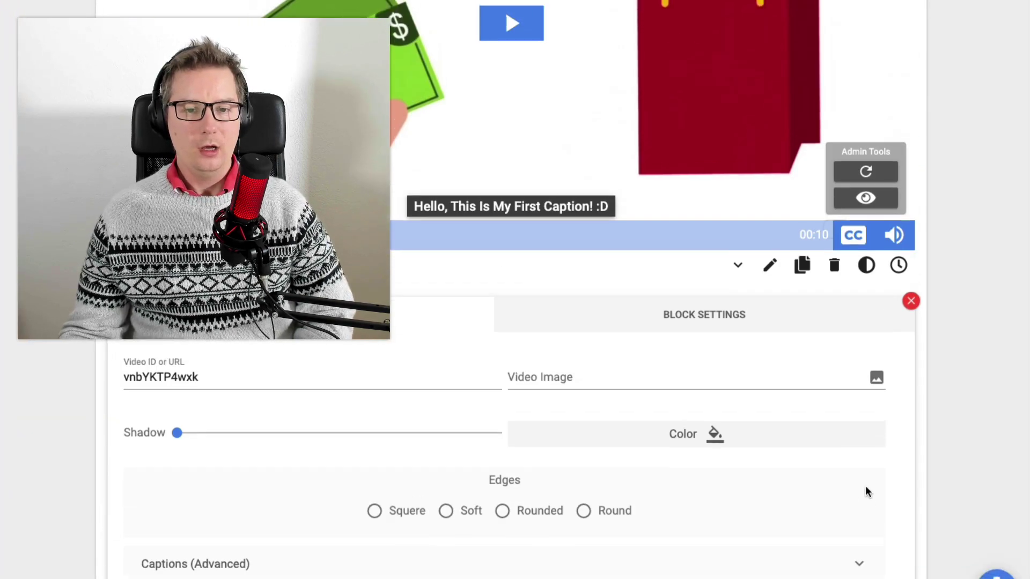
{"action": "scroll", "coordinate": [865, 492], "scroll_direction": "up", "scroll_amount": 4}
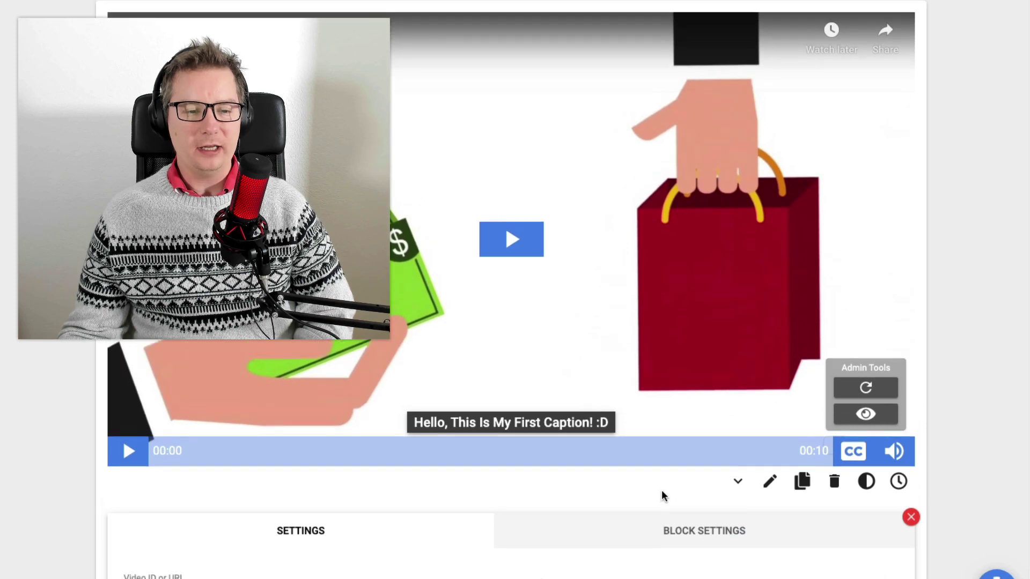
{"action": "scroll", "coordinate": [936, 217], "scroll_direction": "down", "scroll_amount": 1}
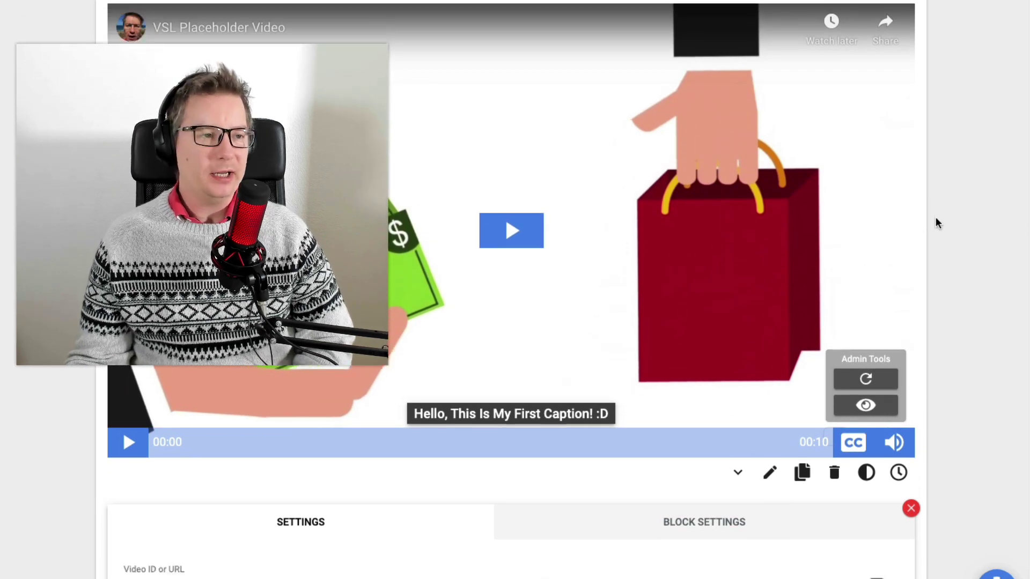
{"action": "scroll", "coordinate": [935, 217], "scroll_direction": "up", "scroll_amount": 1}
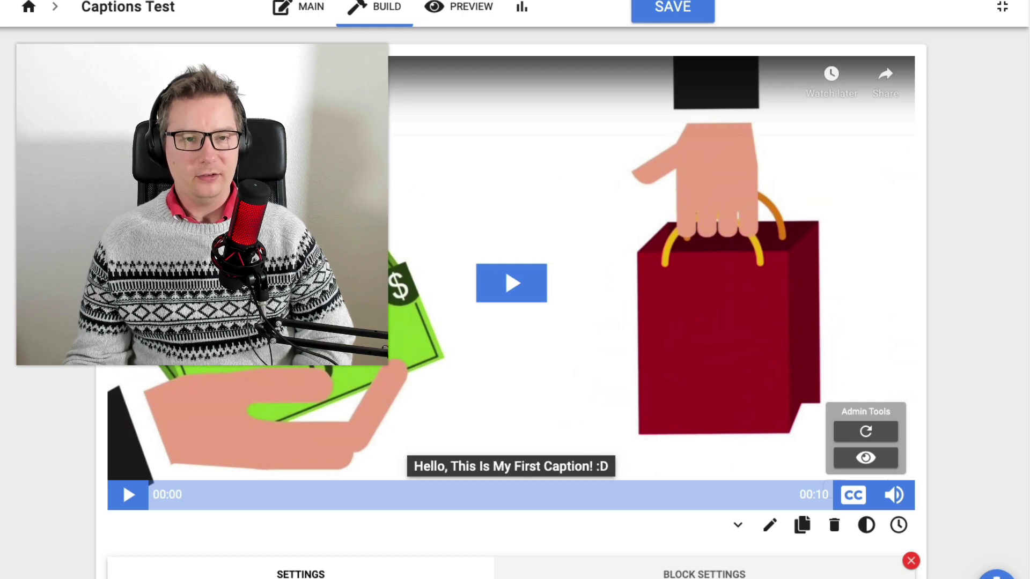
{"action": "scroll", "coordinate": [643, 359], "scroll_direction": "up", "scroll_amount": 1}
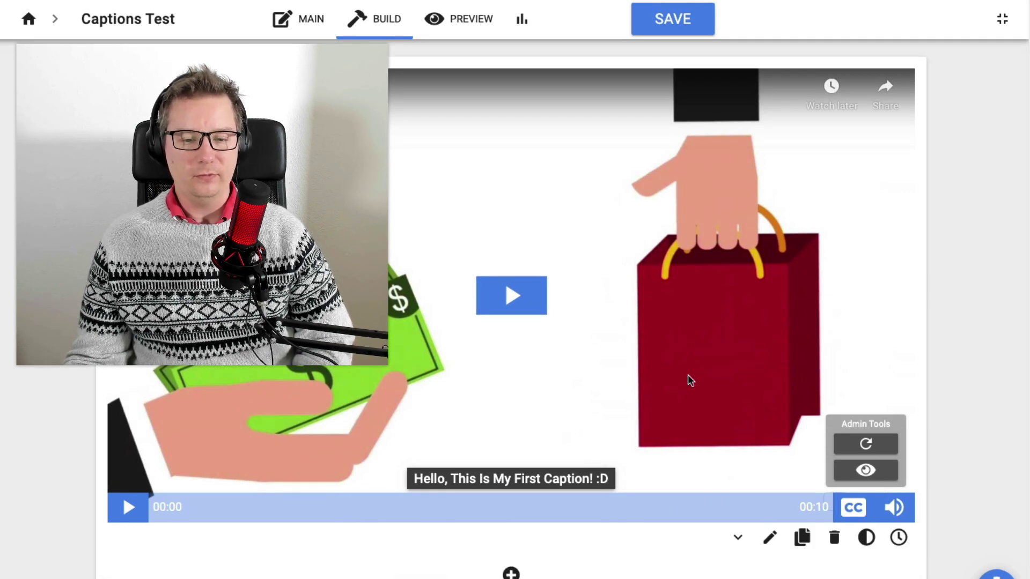
{"action": "scroll", "coordinate": [687, 375], "scroll_direction": "down", "scroll_amount": 1}
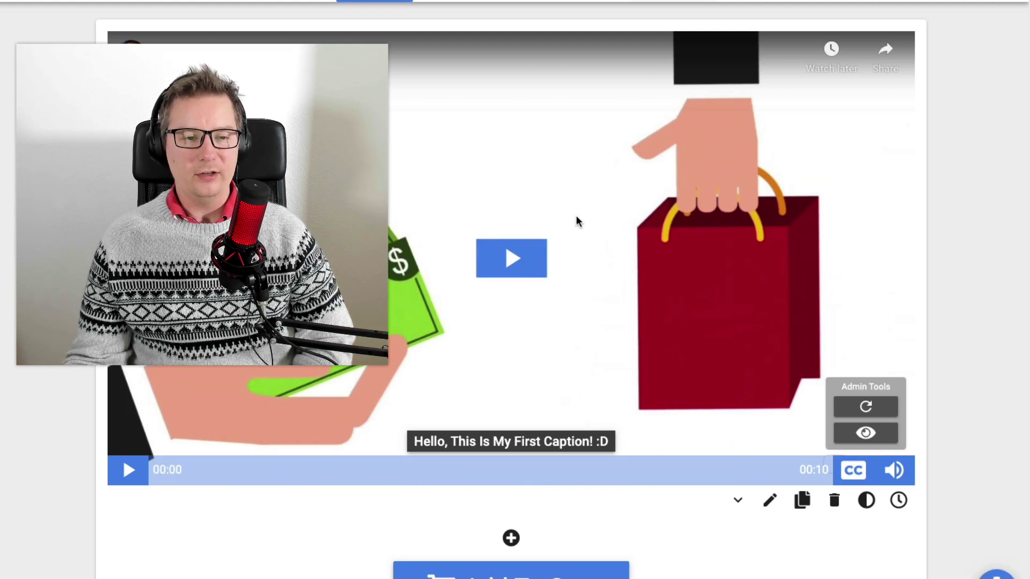
- Set the video player's colour to magenta in the video block's Color palette
{"action": "scroll", "coordinate": [651, 408], "scroll_direction": "down", "scroll_amount": 2}
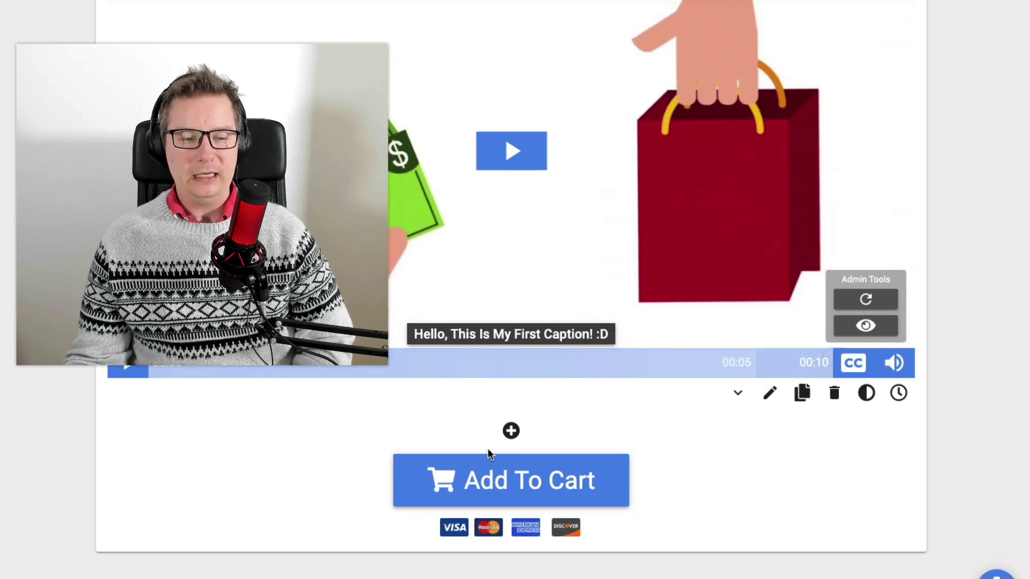
{"action": "scroll", "coordinate": [490, 453], "scroll_direction": "up", "scroll_amount": 1}
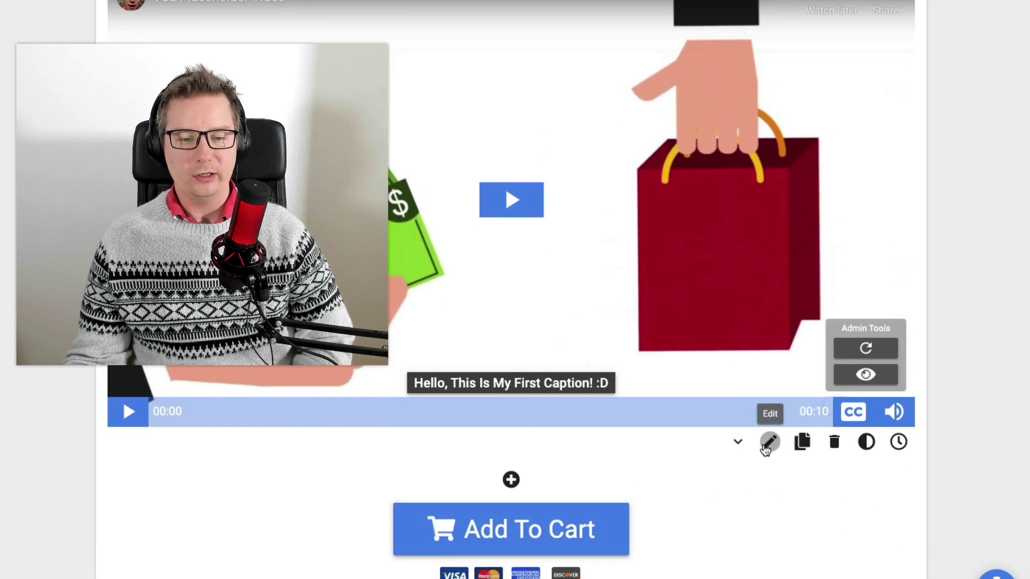
{"action": "left_click", "coordinate": [769, 442]}
{"action": "scroll", "coordinate": [760, 456], "scroll_direction": "down", "scroll_amount": 5}
{"action": "scroll", "coordinate": [750, 446], "scroll_direction": "up", "scroll_amount": 2}
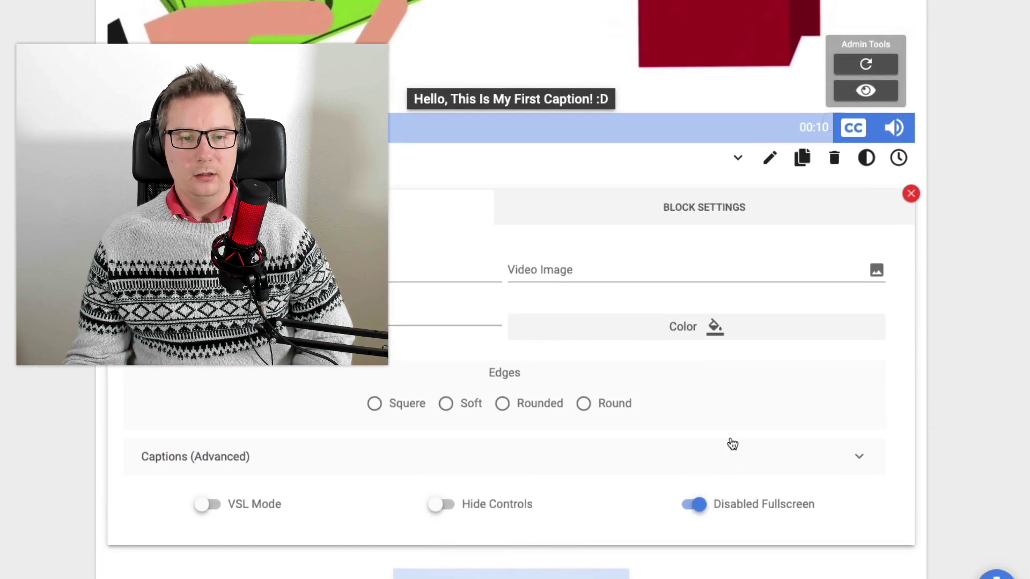
{"action": "scroll", "coordinate": [720, 437], "scroll_direction": "up", "scroll_amount": 3}
{"action": "left_click", "coordinate": [696, 493]}
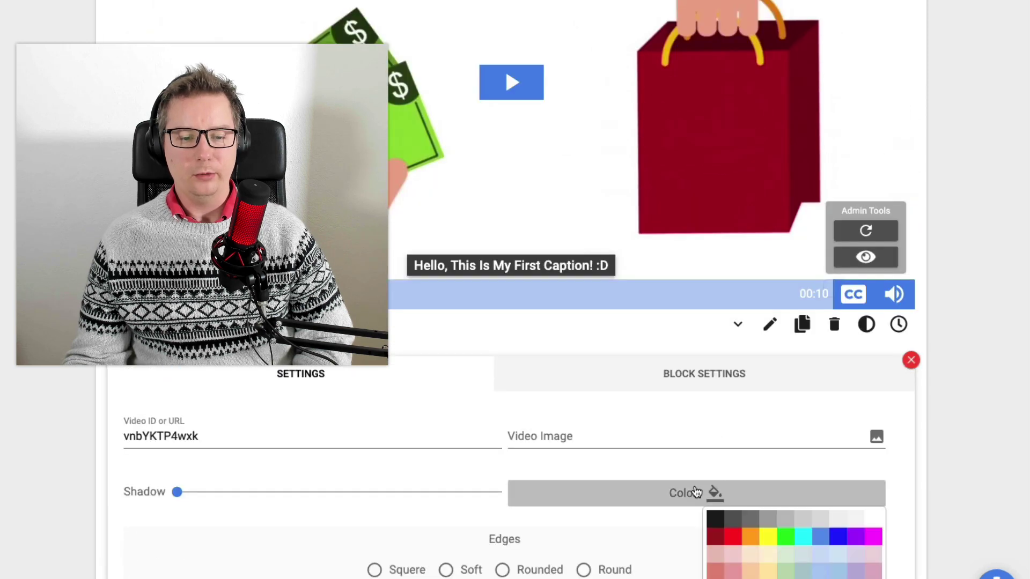
{"action": "scroll", "coordinate": [696, 493], "scroll_direction": "down", "scroll_amount": 4}
{"action": "scroll", "coordinate": [683, 487], "scroll_direction": "up", "scroll_amount": 1}
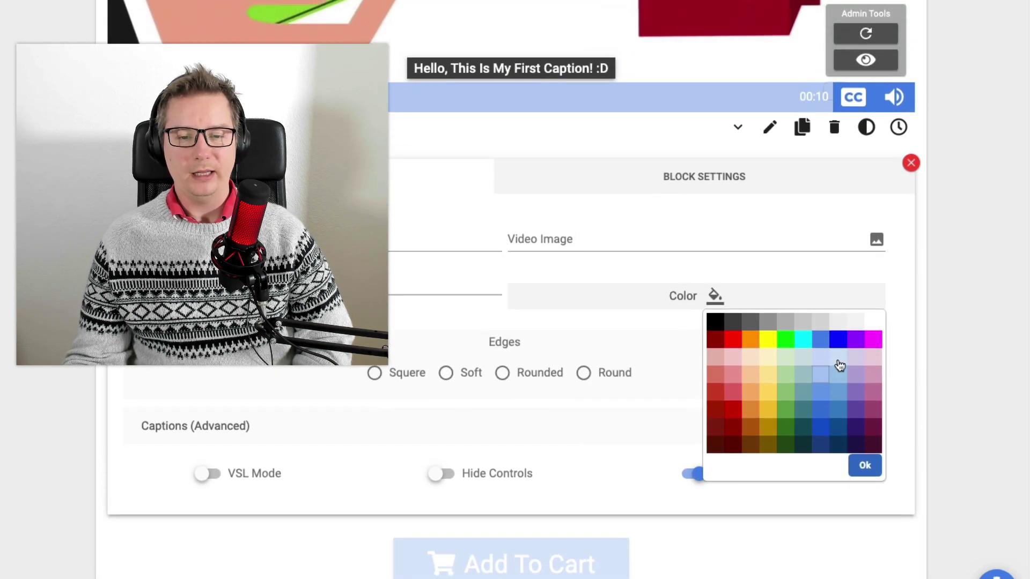
{"action": "left_click", "coordinate": [871, 339]}
{"action": "scroll", "coordinate": [864, 346], "scroll_direction": "up", "scroll_amount": 4}
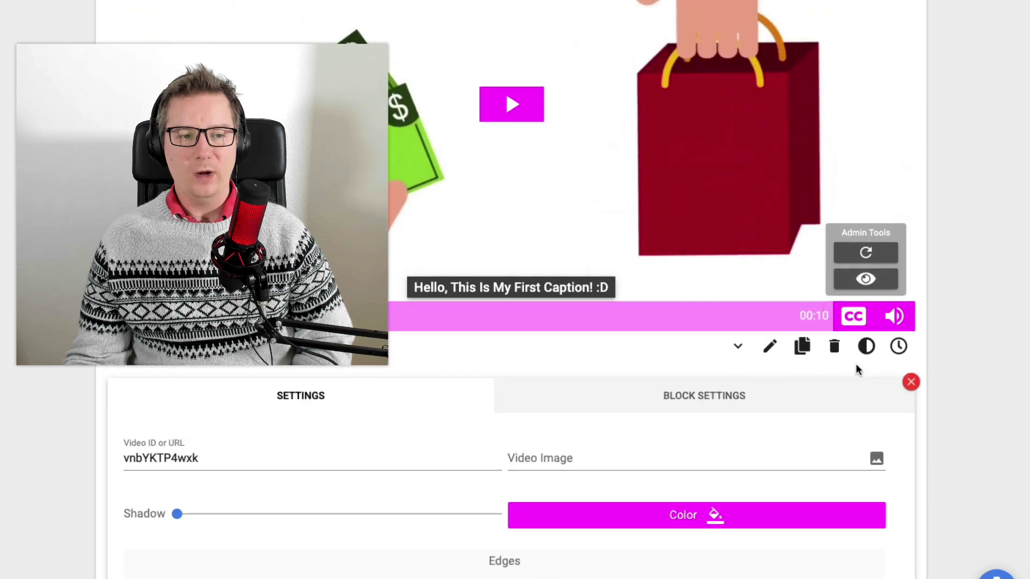
{"action": "scroll", "coordinate": [690, 423], "scroll_direction": "up", "scroll_amount": 3}
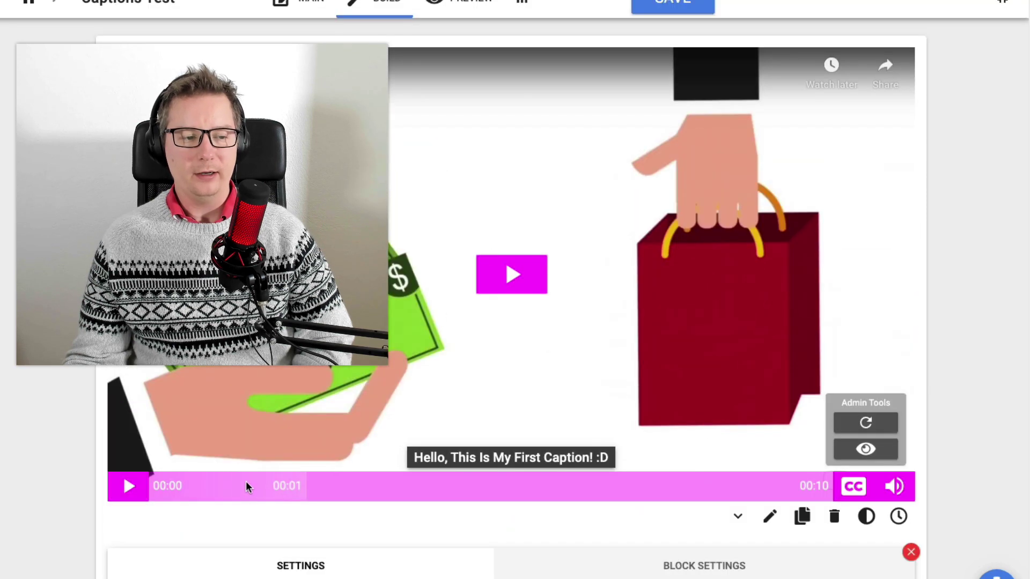
- Play the video from 00:03, pause it, and jump back to the start
{"action": "left_click", "coordinate": [397, 487]}
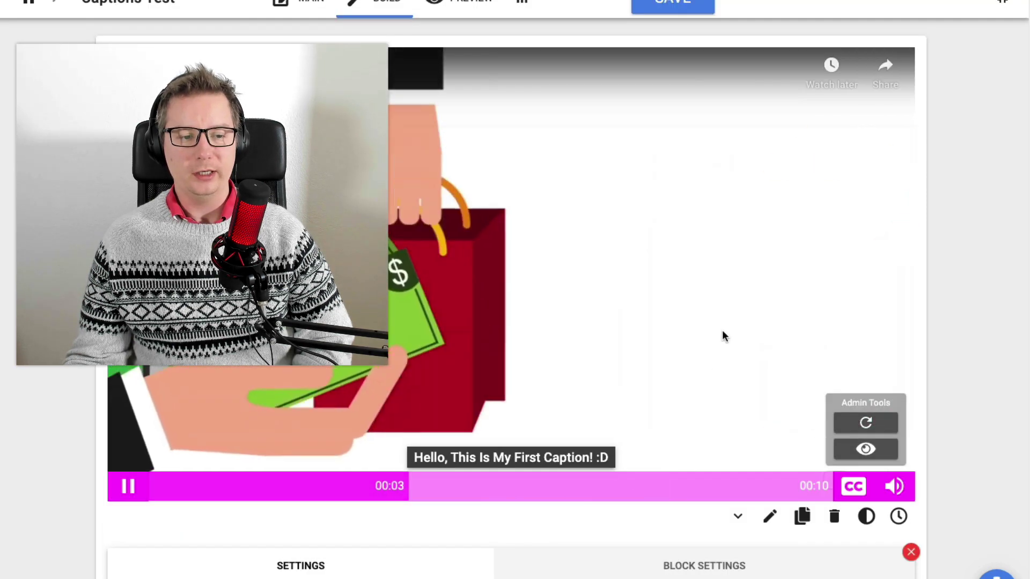
{"action": "left_click", "coordinate": [722, 336]}
{"action": "left_click", "coordinate": [199, 495]}
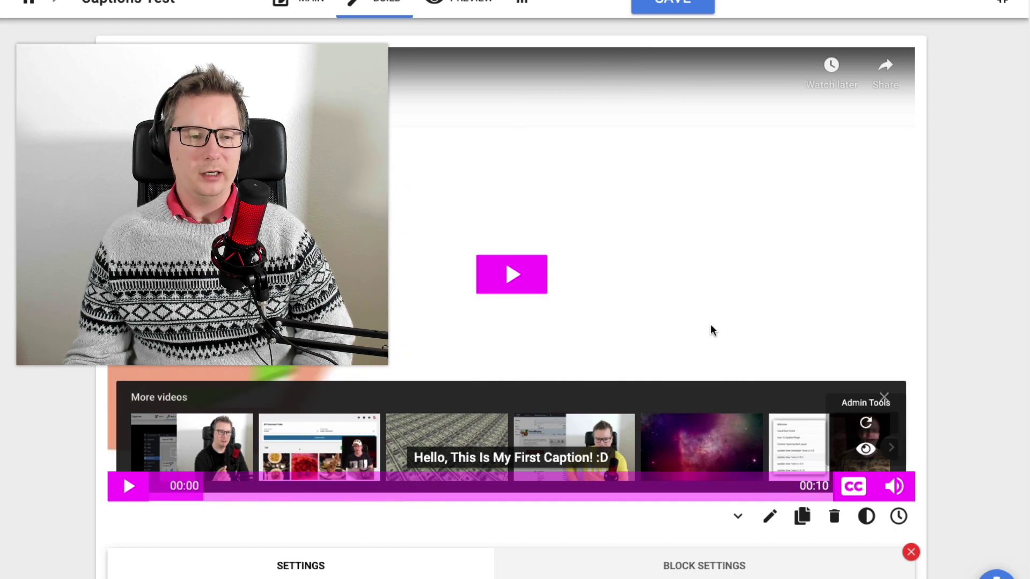
- Clear the #ff00ff player colour so the controls return to blue
{"action": "scroll", "coordinate": [713, 330], "scroll_direction": "down", "scroll_amount": 4}
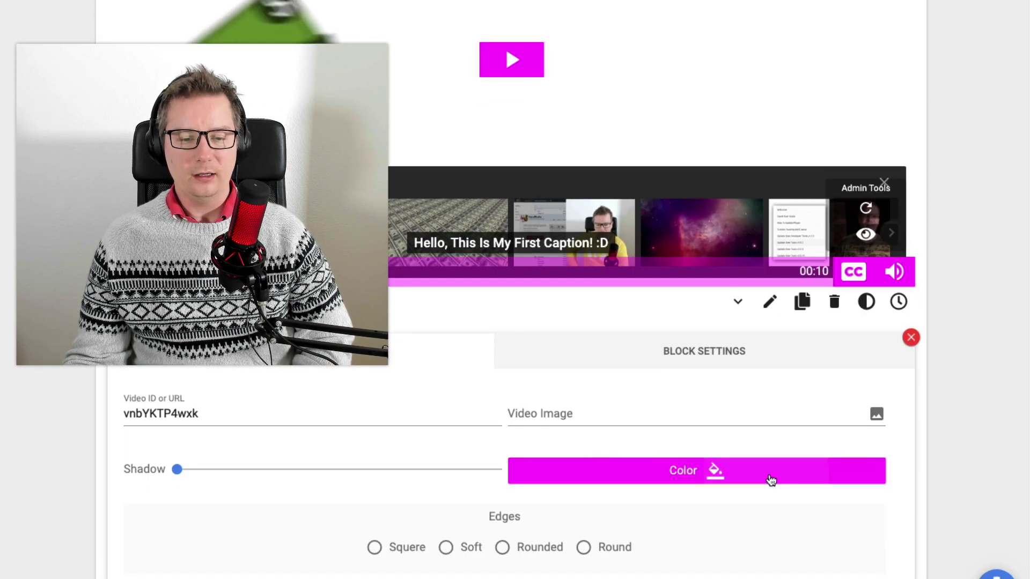
{"action": "left_click", "coordinate": [771, 480]}
{"action": "scroll", "coordinate": [781, 472], "scroll_direction": "down", "scroll_amount": 4}
{"action": "left_click", "coordinate": [761, 409]}
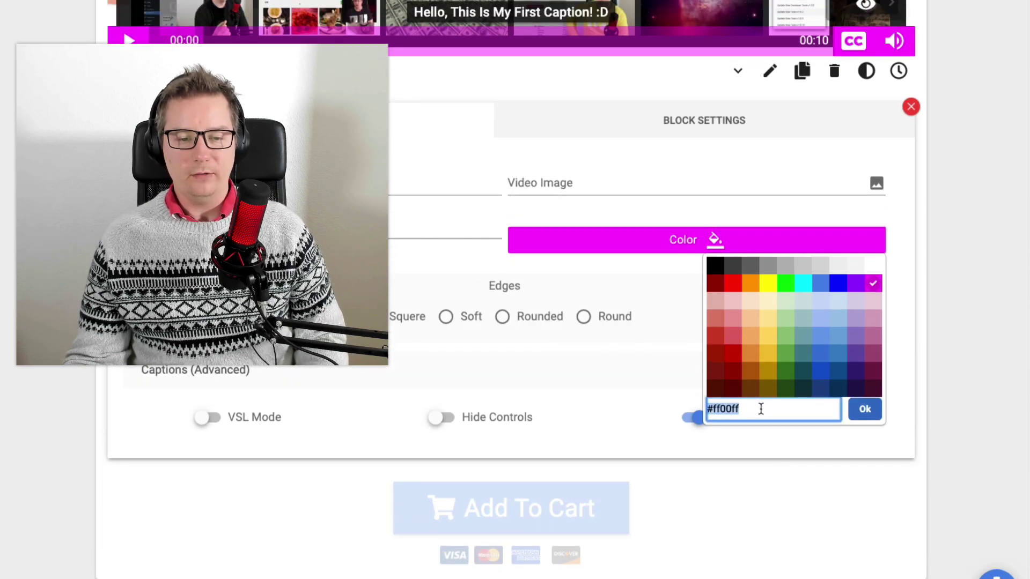
{"action": "key", "text": "BackSpace"}
{"action": "left_click", "coordinate": [923, 407]}
{"action": "scroll", "coordinate": [926, 409], "scroll_direction": "up", "scroll_amount": 8}
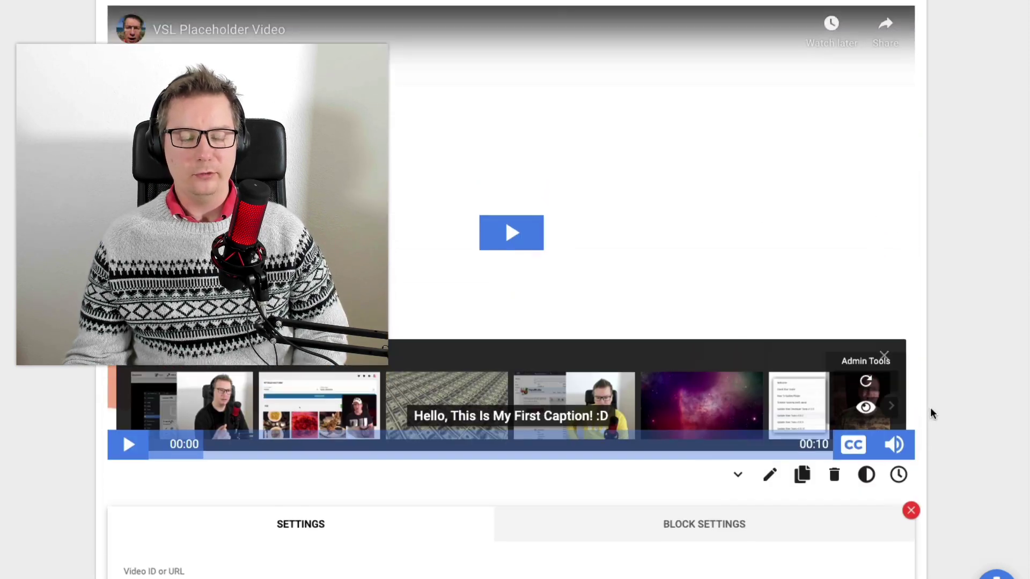
{"action": "scroll", "coordinate": [930, 408], "scroll_direction": "up", "scroll_amount": 1}
{"action": "scroll", "coordinate": [767, 367], "scroll_direction": "up", "scroll_amount": 1}
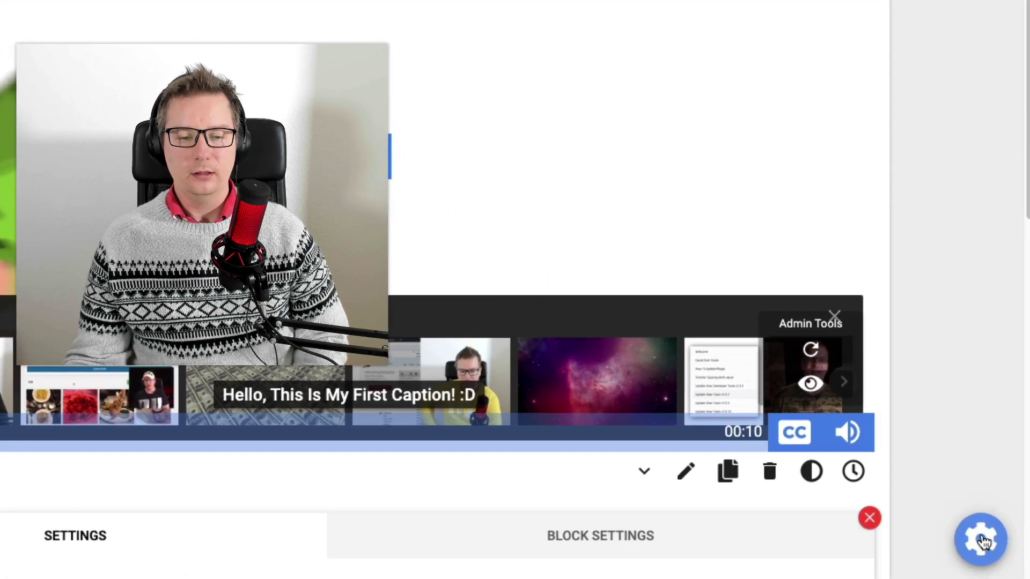
- Set the page Theme Color to orange and view the recoloured player and button
{"action": "left_click", "coordinate": [995, 576]}
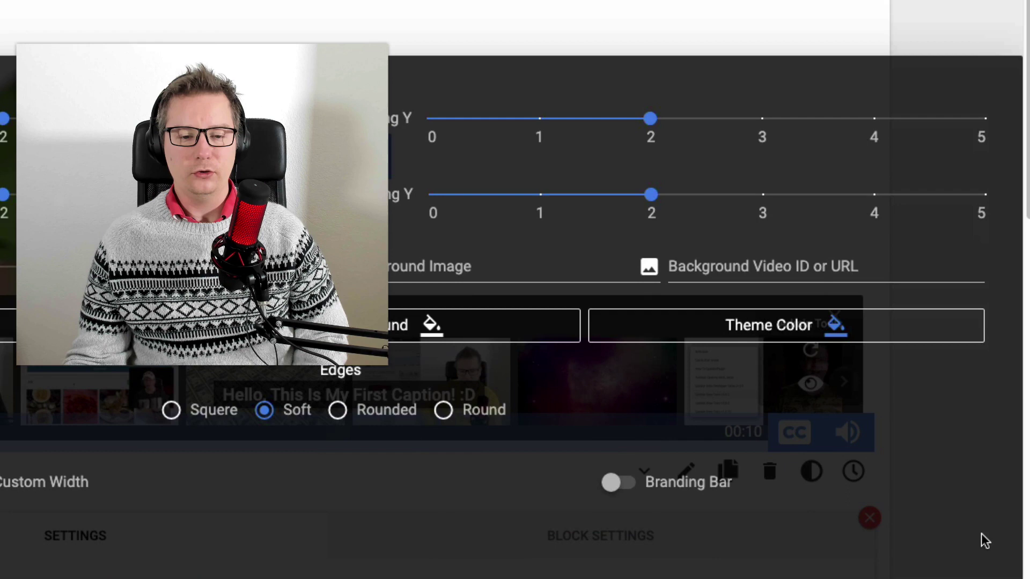
{"action": "left_click", "coordinate": [749, 329]}
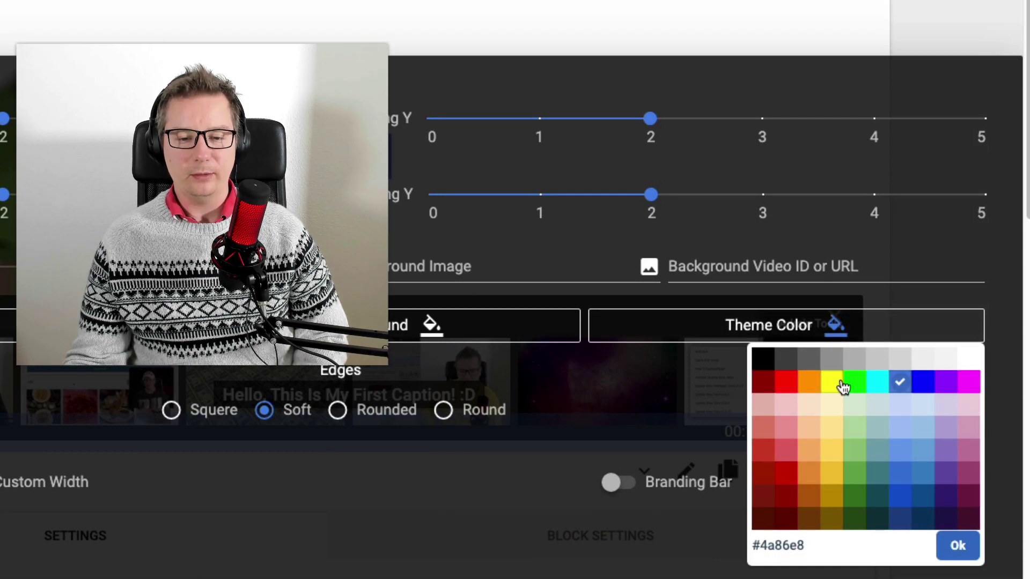
{"action": "left_click", "coordinate": [812, 392]}
{"action": "left_click", "coordinate": [923, 27]}
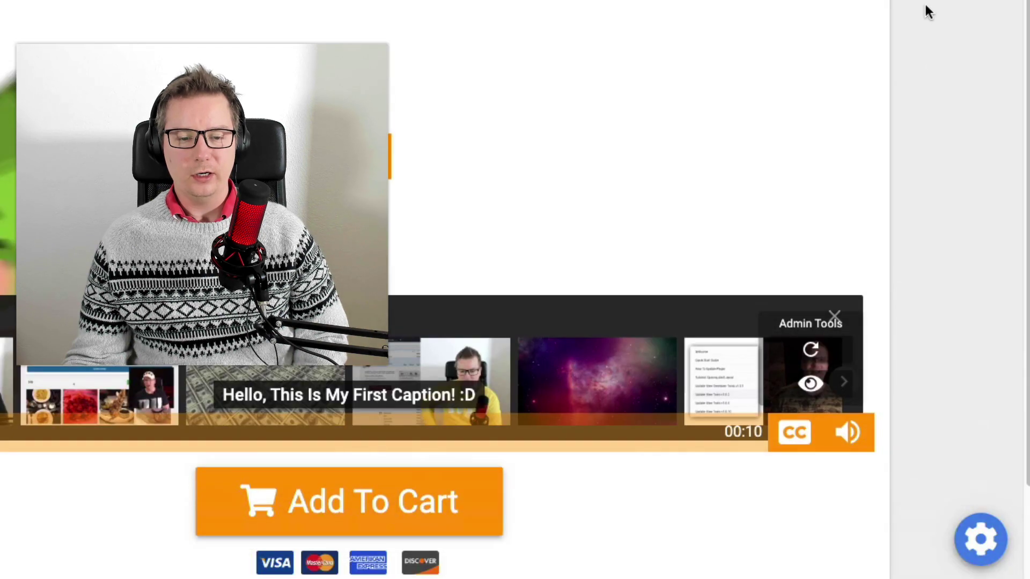
{"action": "mouse_move", "coordinate": [450, 180]}
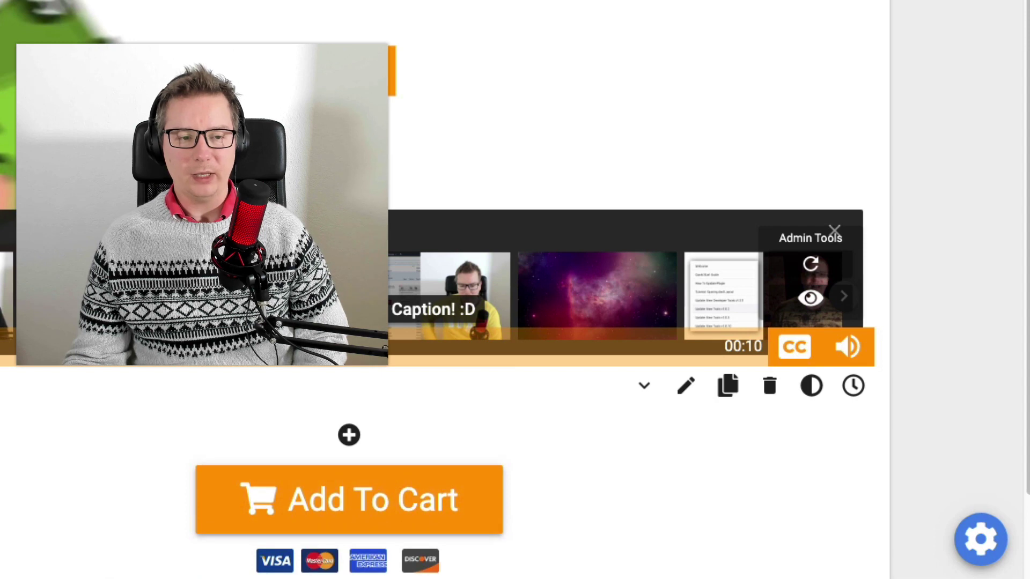
{"action": "mouse_move", "coordinate": [414, 483]}
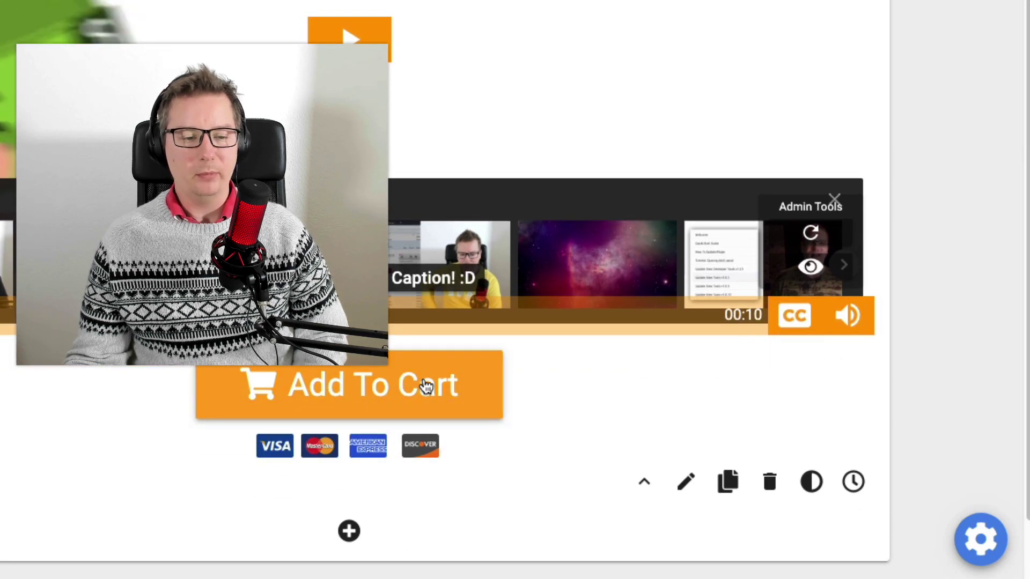
{"action": "scroll", "coordinate": [568, 397], "scroll_direction": "down", "scroll_amount": 1}
{"action": "scroll", "coordinate": [751, 450], "scroll_direction": "up", "scroll_amount": 1}
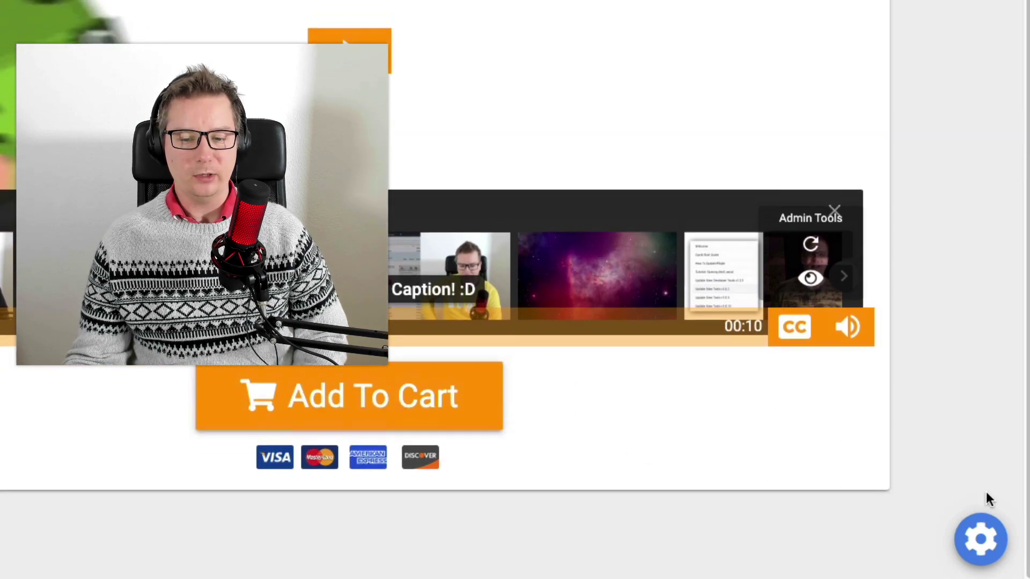
- Turn on the Branding Bar and make it black in the page settings
{"action": "left_click", "coordinate": [989, 537]}
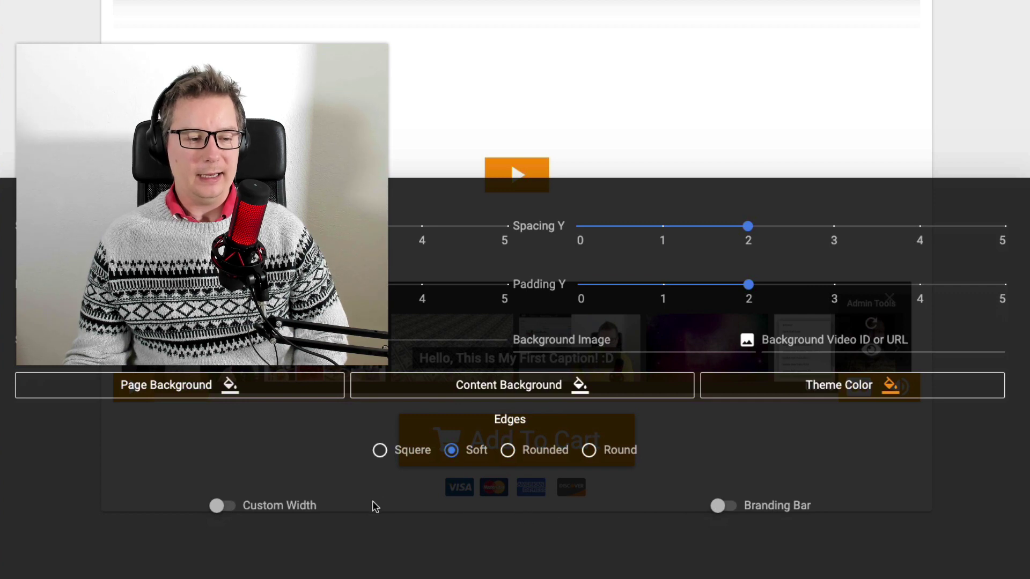
{"action": "left_click", "coordinate": [770, 507]}
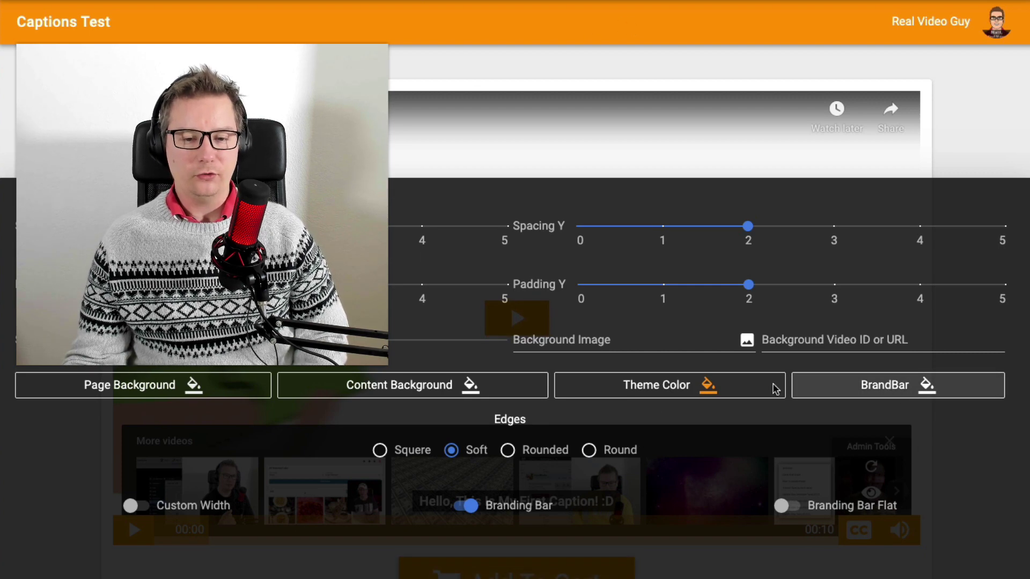
{"action": "left_click", "coordinate": [894, 385]}
{"action": "left_click", "coordinate": [835, 411]}
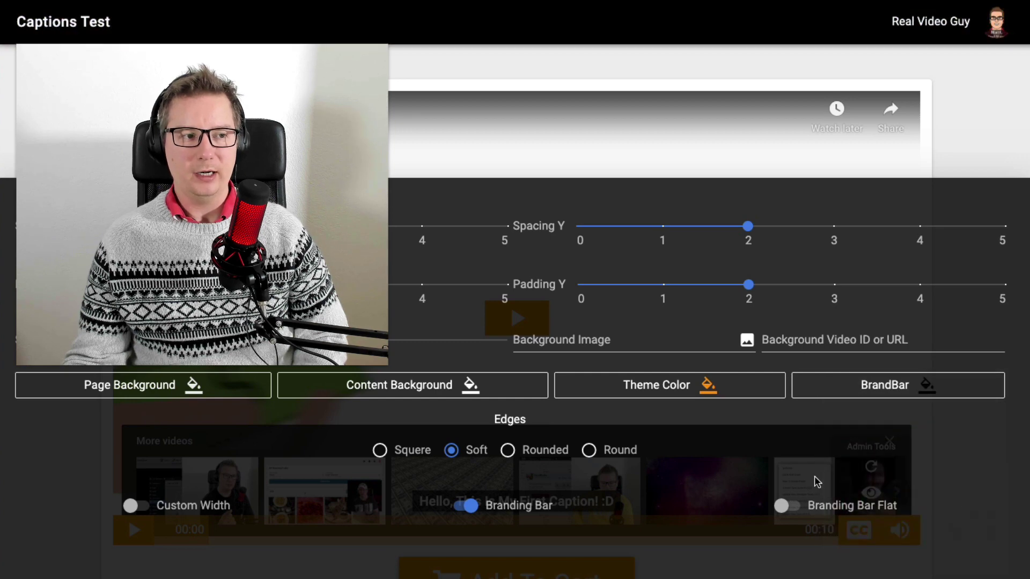
{"action": "left_click", "coordinate": [977, 123]}
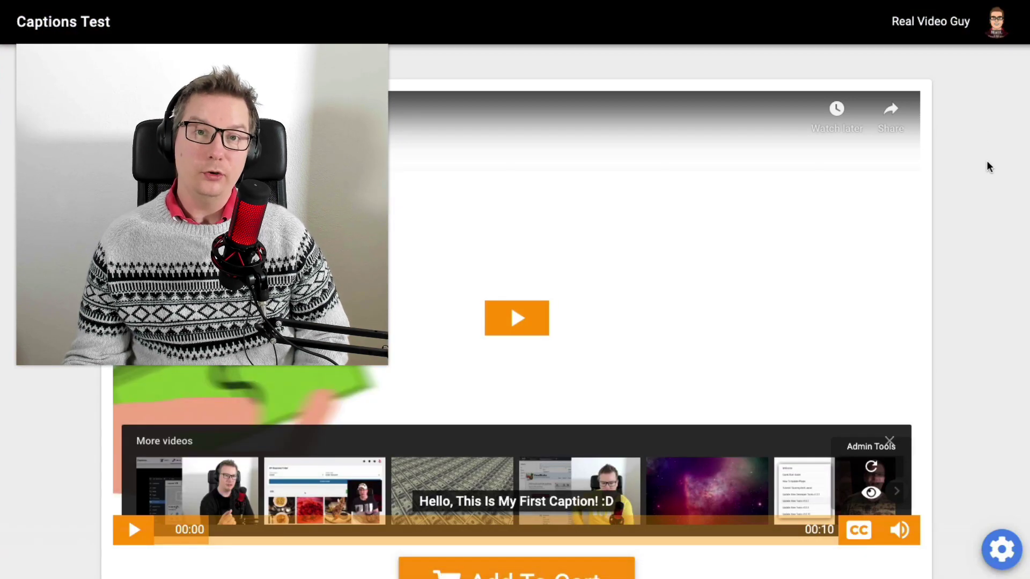
- Change the video block's player colour to black, leaving the Add To Cart button orange
{"action": "scroll", "coordinate": [991, 171], "scroll_direction": "down", "scroll_amount": 2}
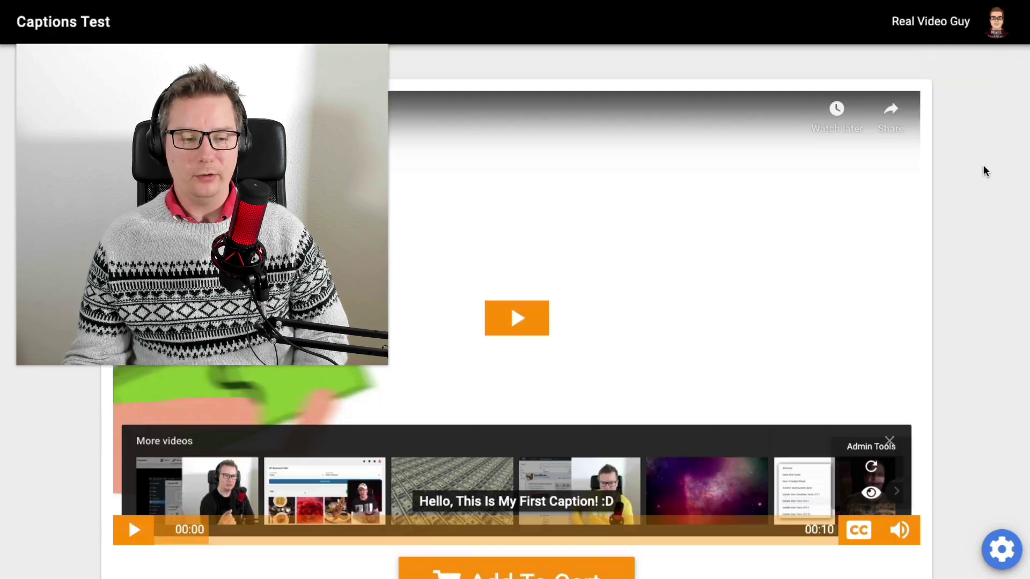
{"action": "scroll", "coordinate": [979, 168], "scroll_direction": "down", "scroll_amount": 2}
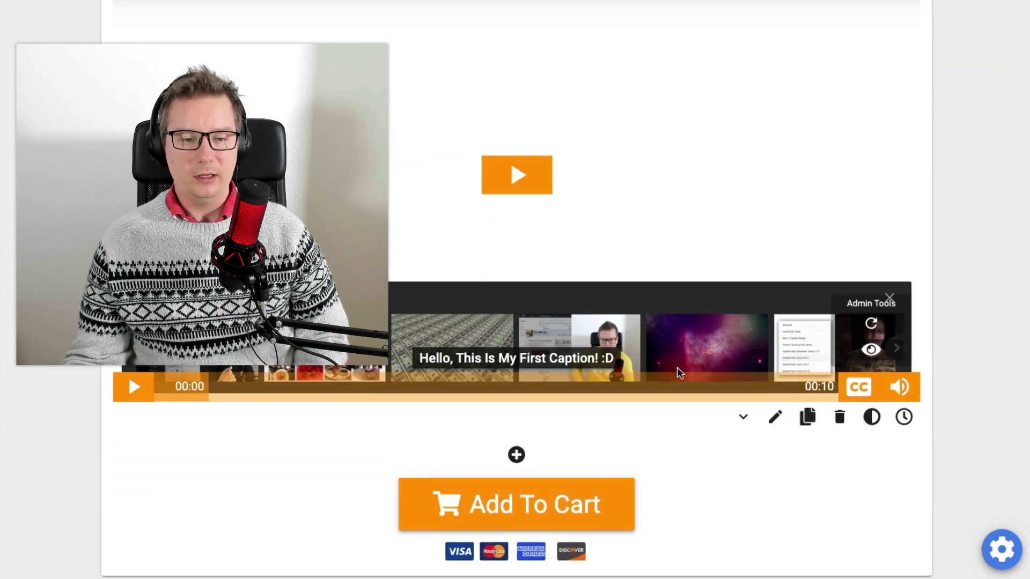
{"action": "left_click", "coordinate": [775, 418]}
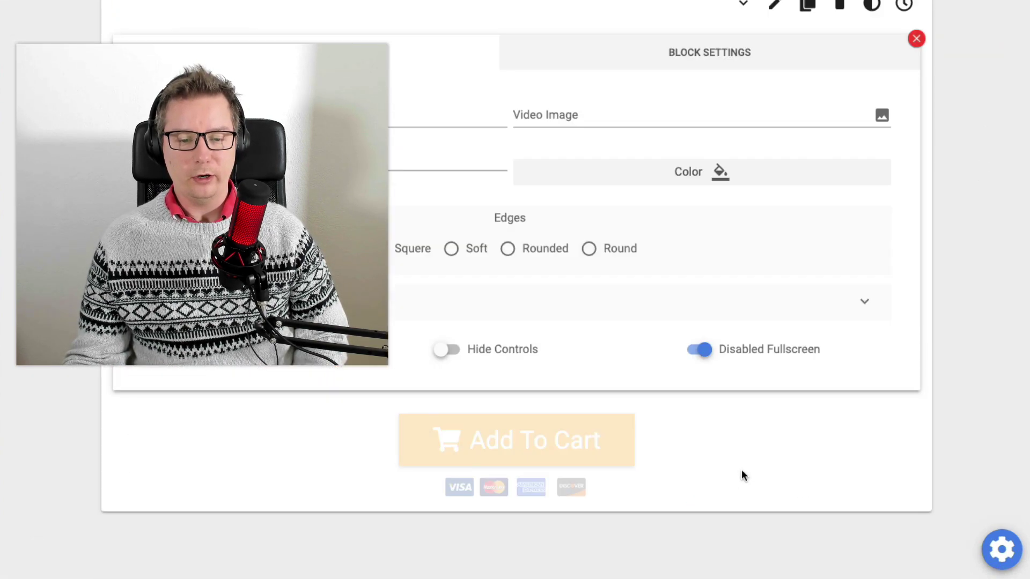
{"action": "scroll", "coordinate": [742, 464], "scroll_direction": "up", "scroll_amount": 3}
{"action": "left_click", "coordinate": [718, 311]}
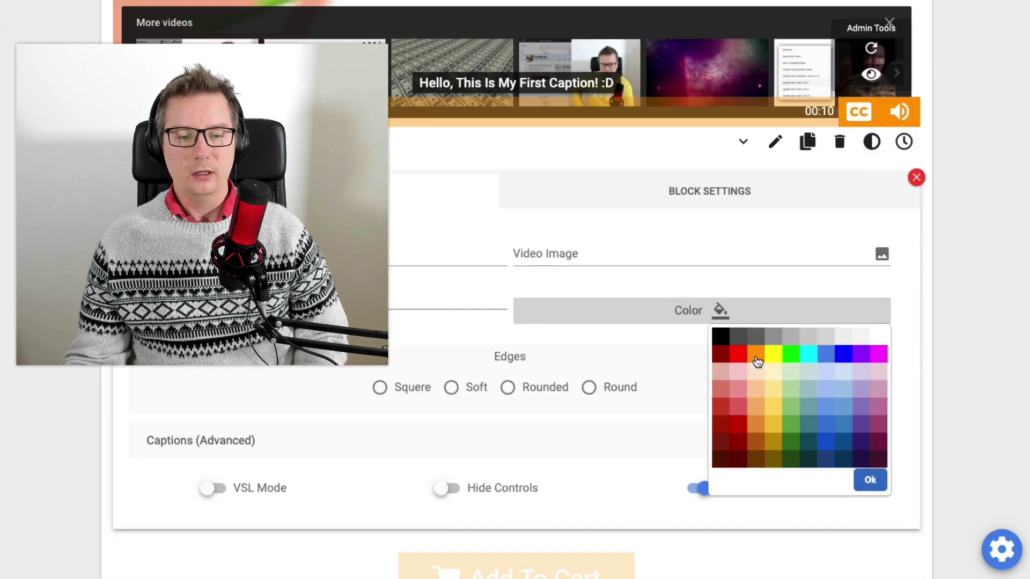
{"action": "left_click", "coordinate": [725, 338]}
{"action": "scroll", "coordinate": [982, 299], "scroll_direction": "down", "scroll_amount": 2}
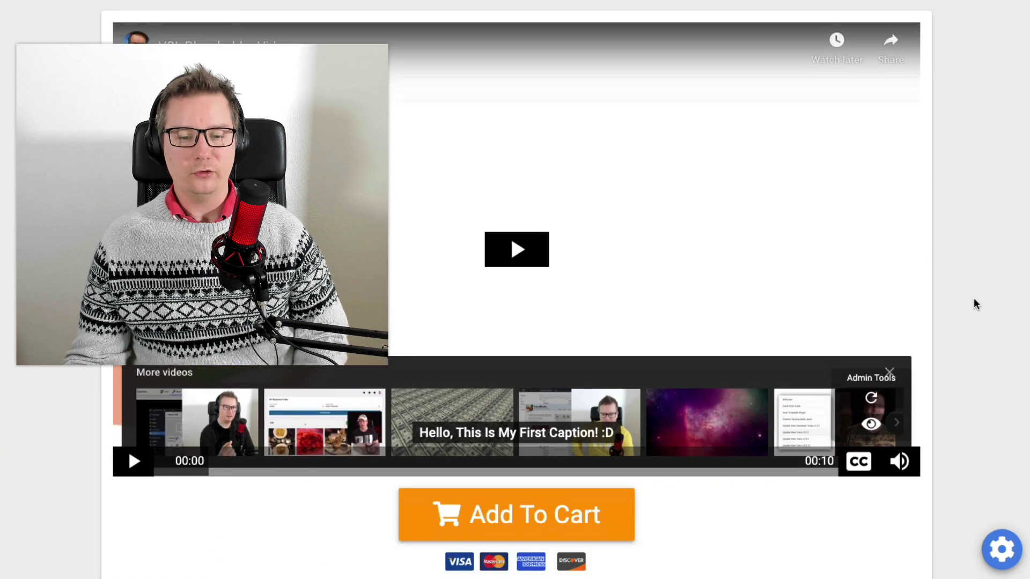
{"action": "scroll", "coordinate": [977, 308], "scroll_direction": "up", "scroll_amount": 2}
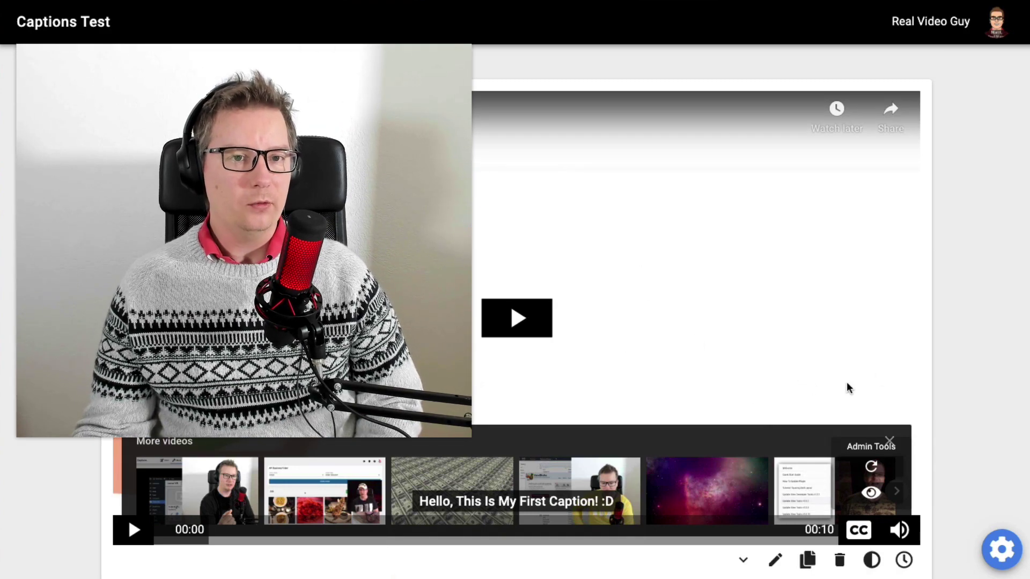
{"action": "scroll", "coordinate": [958, 286], "scroll_direction": "down", "scroll_amount": 2}
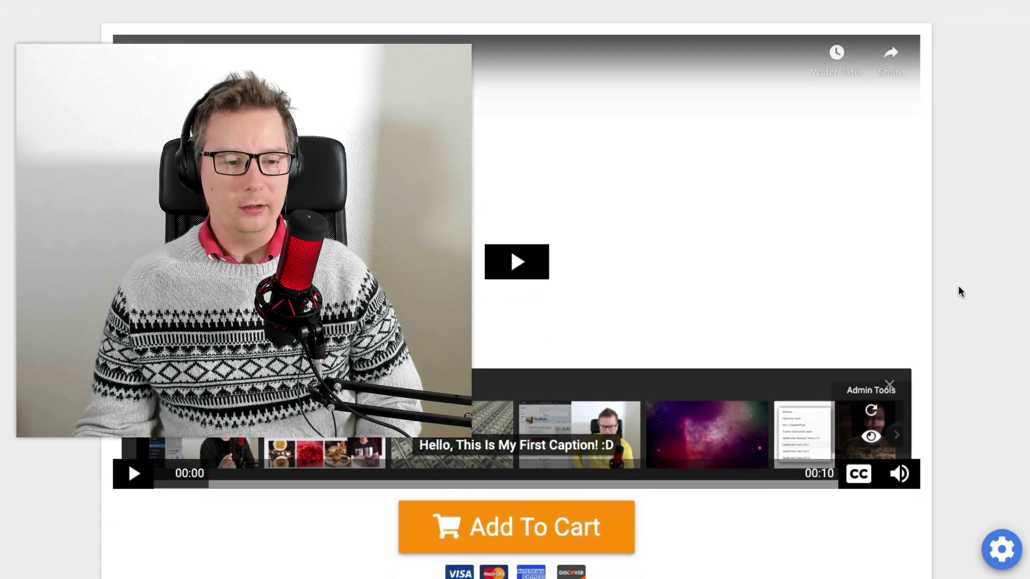
{"action": "scroll", "coordinate": [984, 286], "scroll_direction": "down", "scroll_amount": 2}
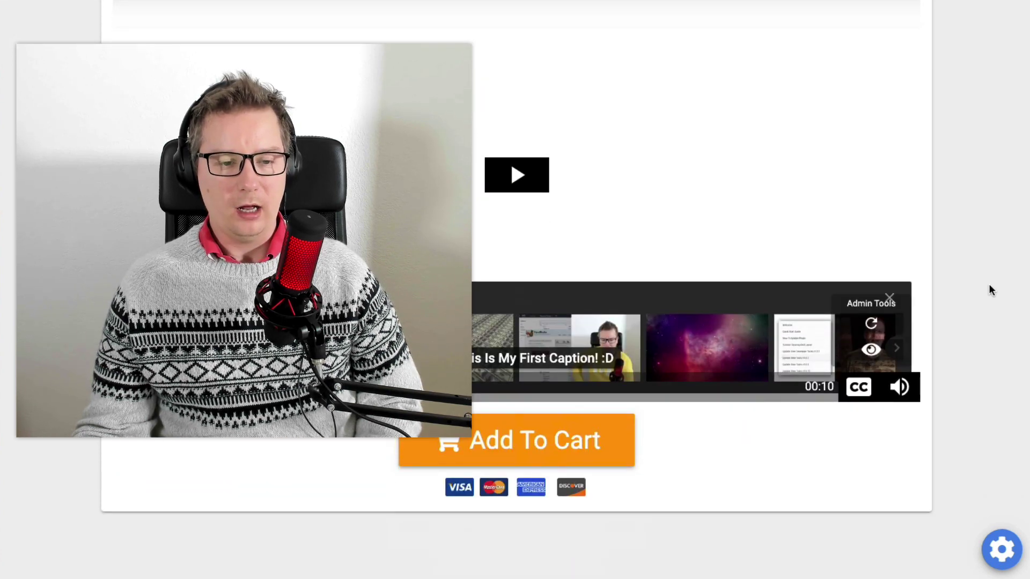
{"action": "mouse_move", "coordinate": [727, 422]}
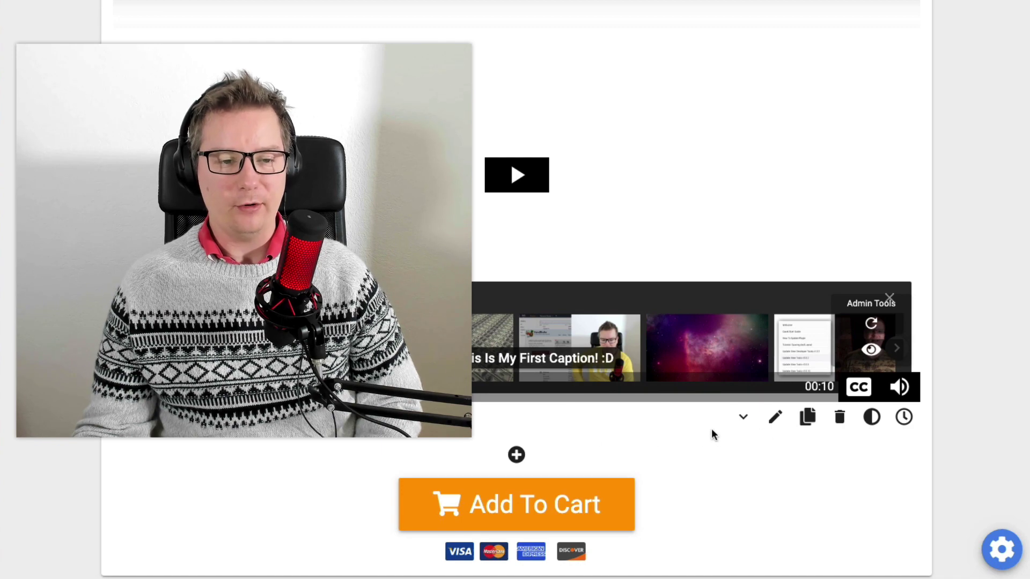
{"action": "scroll", "coordinate": [697, 429], "scroll_direction": "up", "scroll_amount": 4}
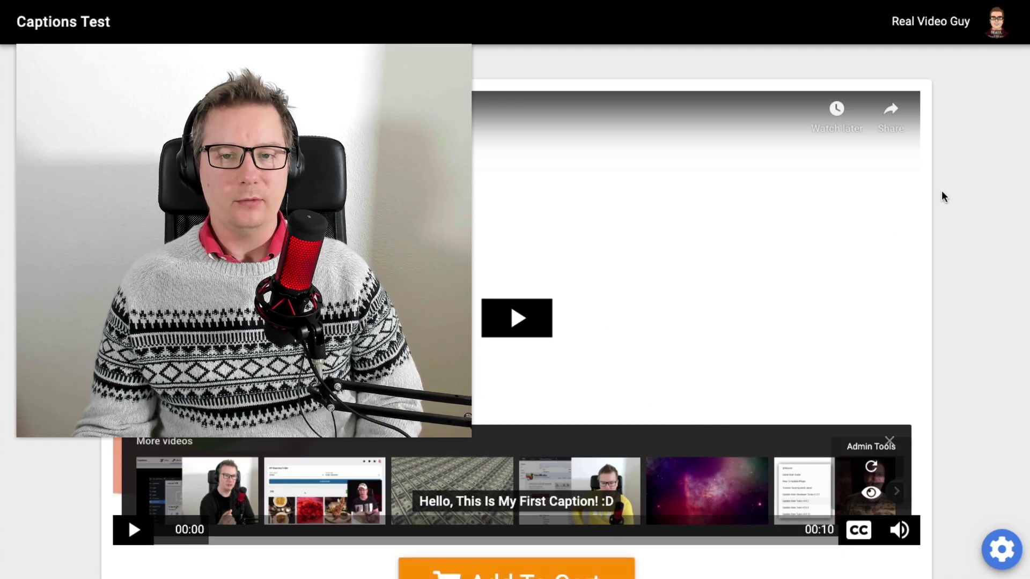